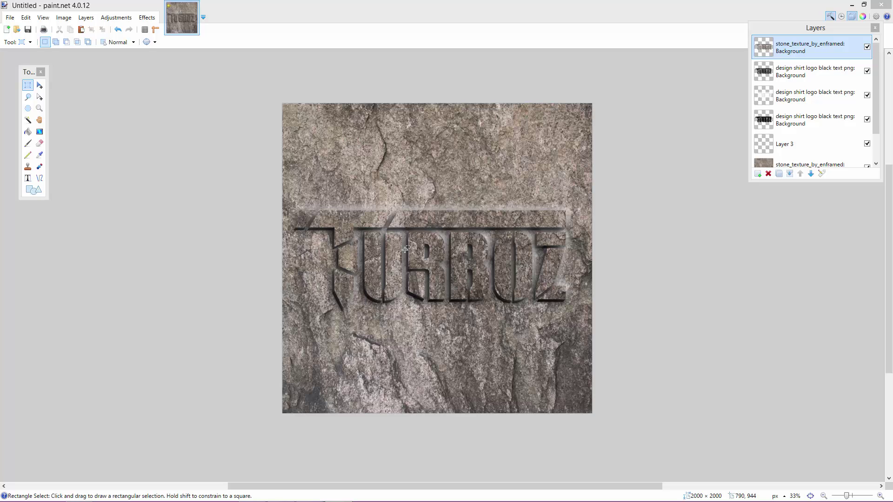
# Create a new 2000 × 2000 image
pyautogui.click(10, 19)
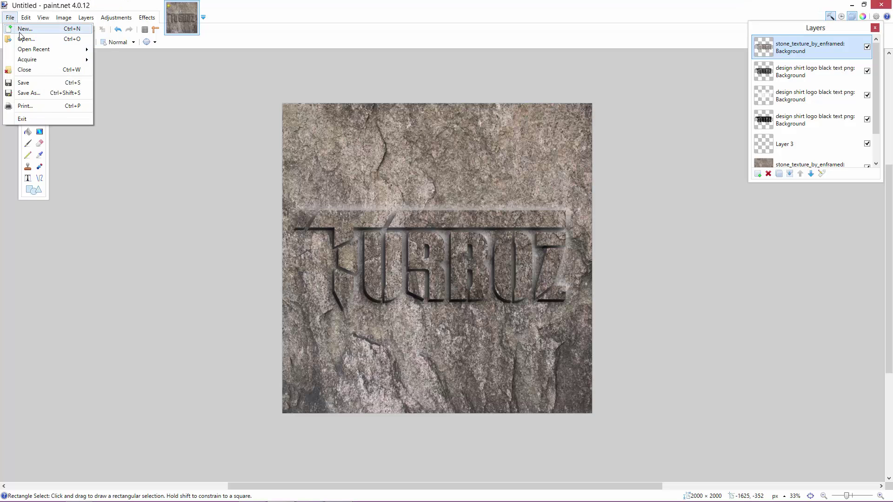
pyautogui.click(24, 30)
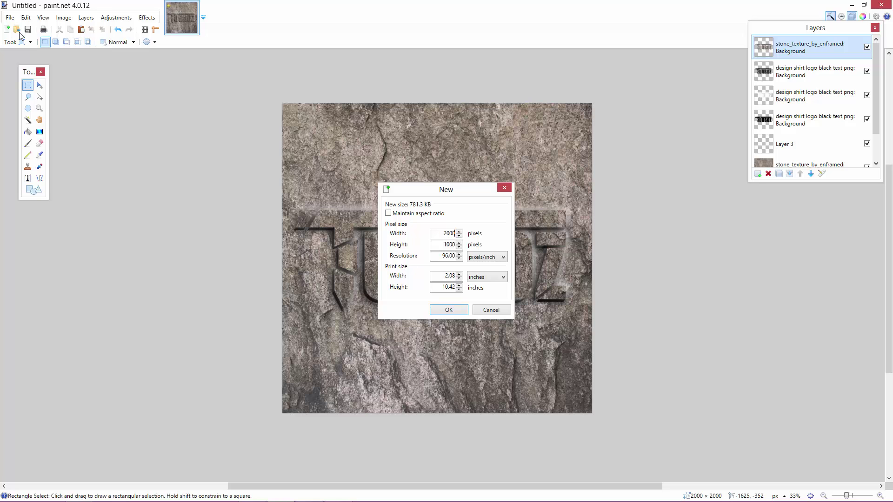
pyautogui.write('200')
pyautogui.press('Return')
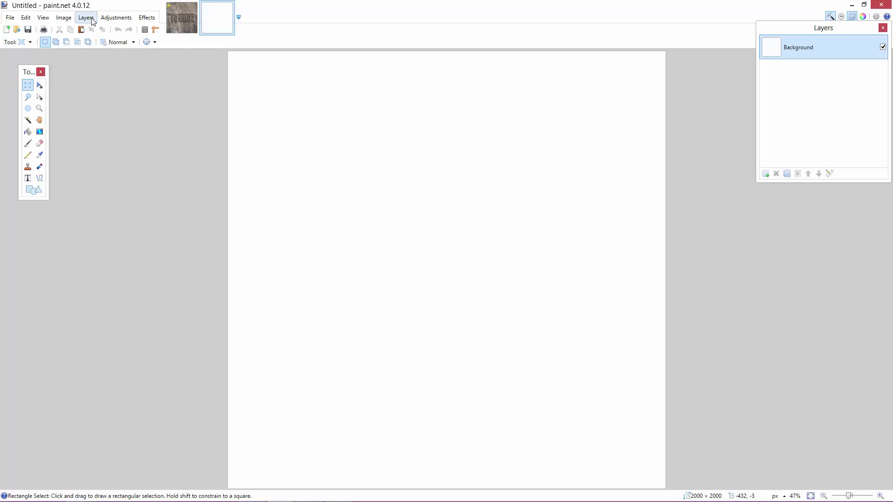
# Import 'texture' as a layer, stretch it over the canvas, and delete the white Background layer
pyautogui.click(93, 21)
pyautogui.click(115, 71)
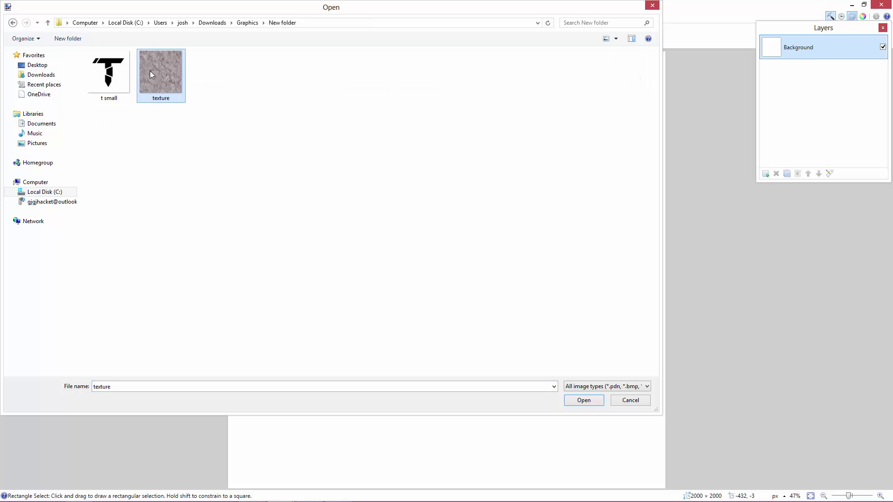
pyautogui.doubleClick(150, 71)
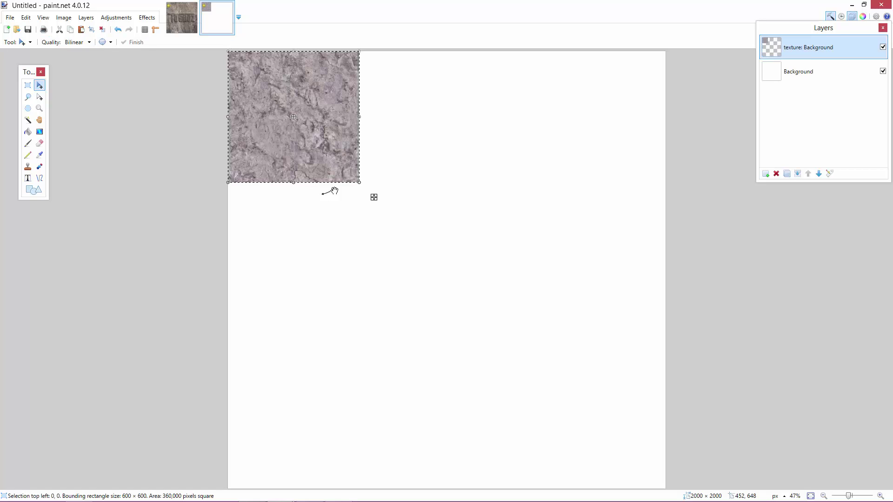
pyautogui.moveTo(359, 182); pyautogui.dragTo(666, 492)
pyautogui.click(27, 85)
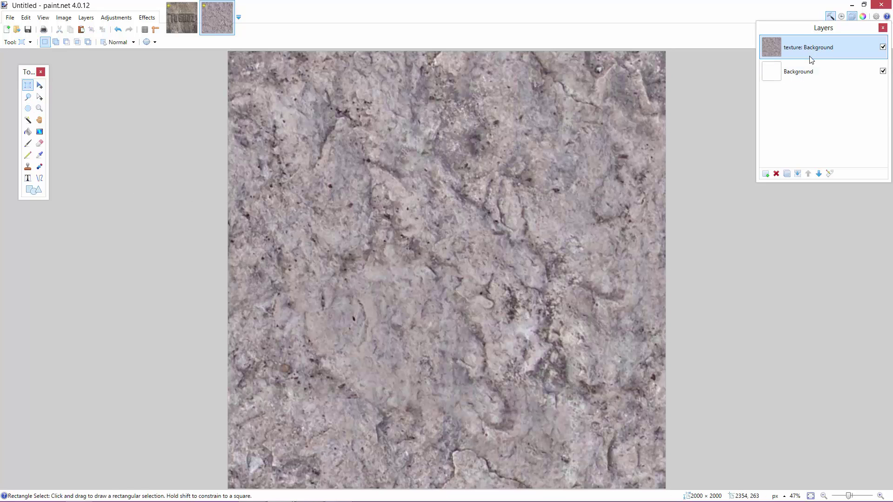
pyautogui.click(809, 71)
pyautogui.click(776, 173)
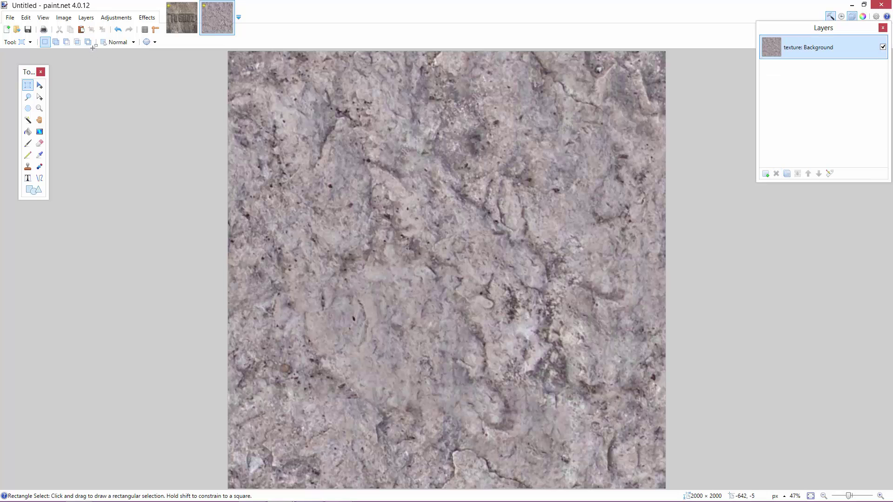
# Import 't small', enlarge the black T to fill the canvas, and duplicate it twice
pyautogui.click(86, 18)
pyautogui.click(110, 71)
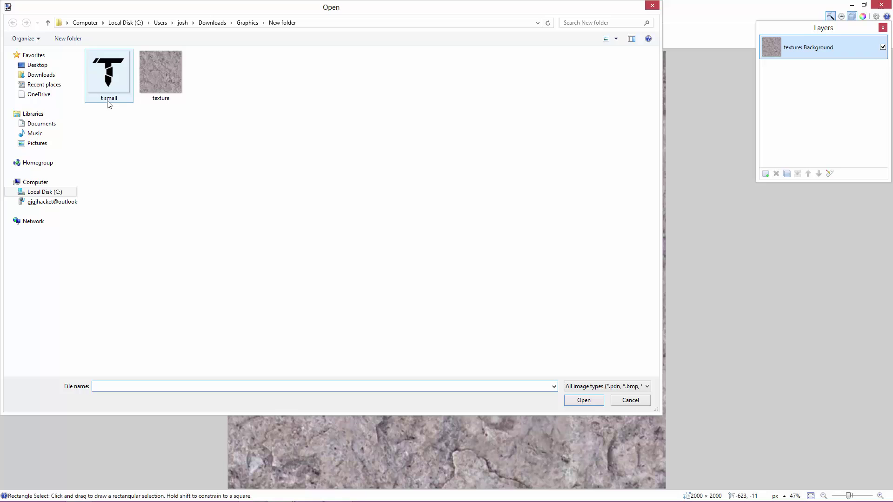
pyautogui.doubleClick(107, 84)
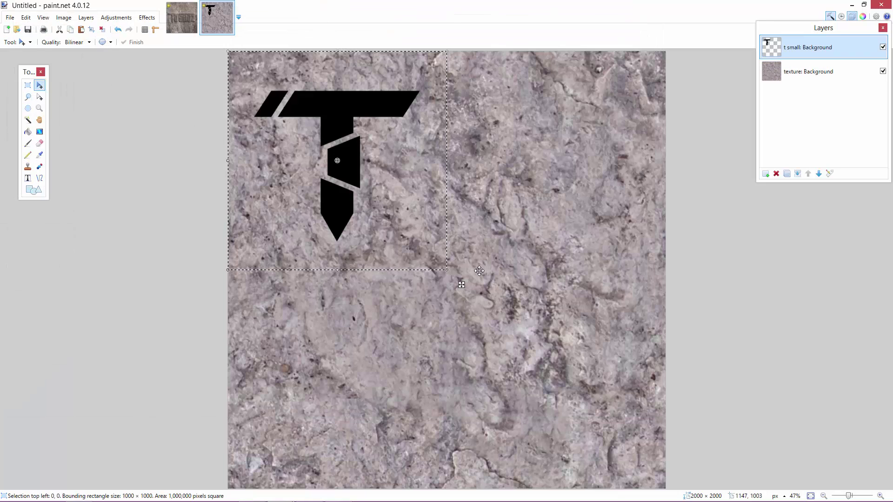
pyautogui.moveTo(448, 275); pyautogui.dragTo(667, 490)
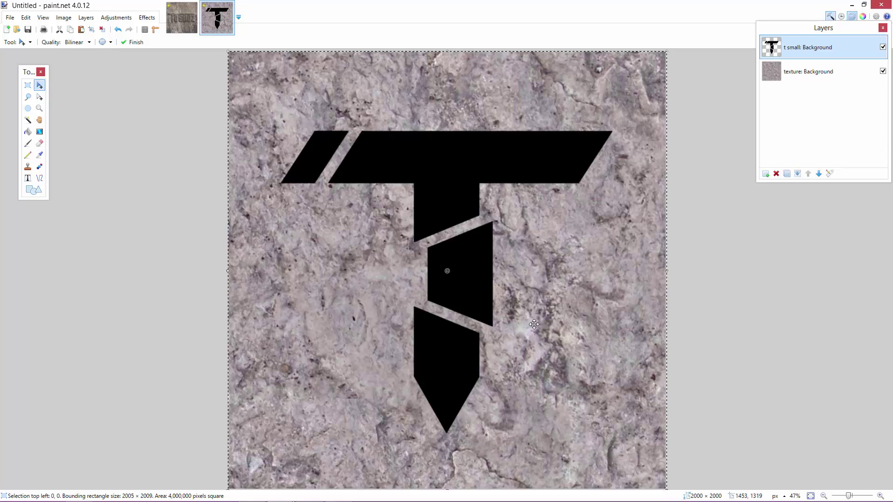
pyautogui.click(28, 86)
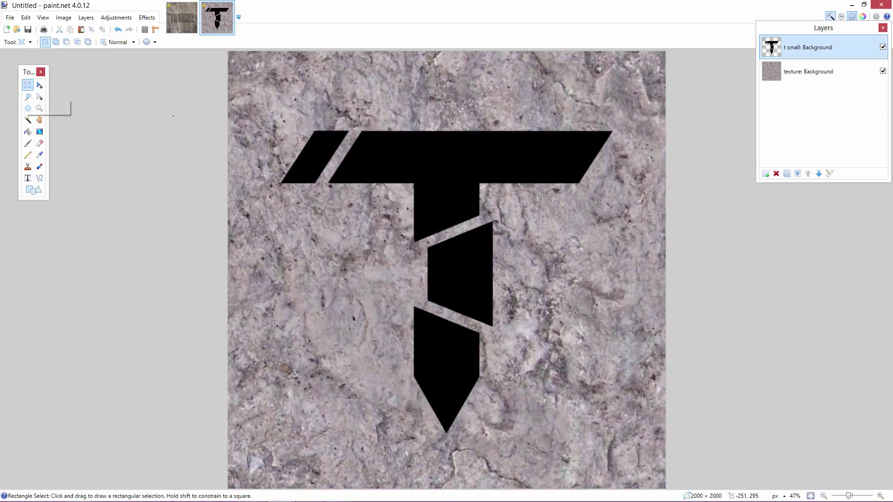
pyautogui.click(786, 174)
pyautogui.click(786, 174)
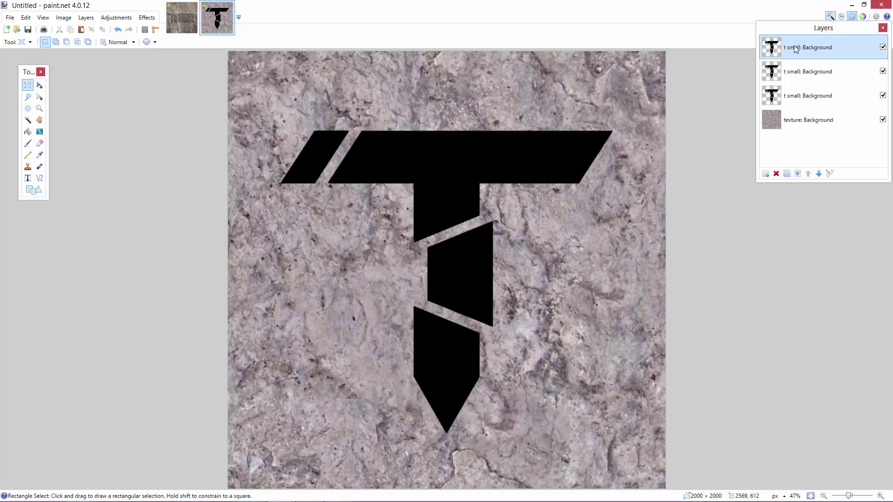
# Duplicate the texture layer and move the copy to the top of the stack
pyautogui.click(792, 125)
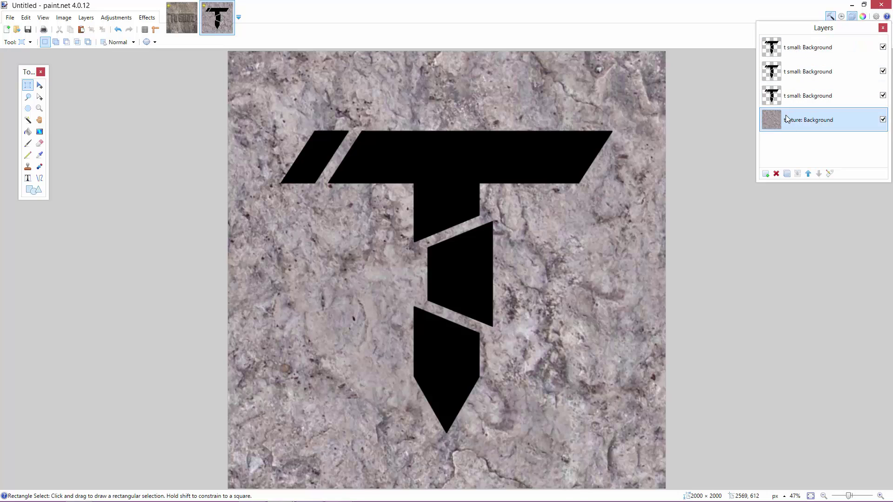
pyautogui.click(787, 174)
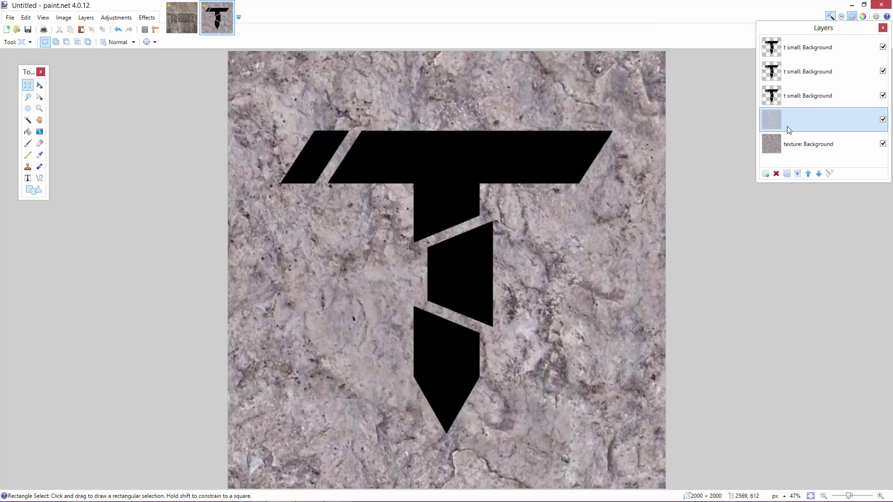
pyautogui.moveTo(788, 124); pyautogui.dragTo(784, 46)
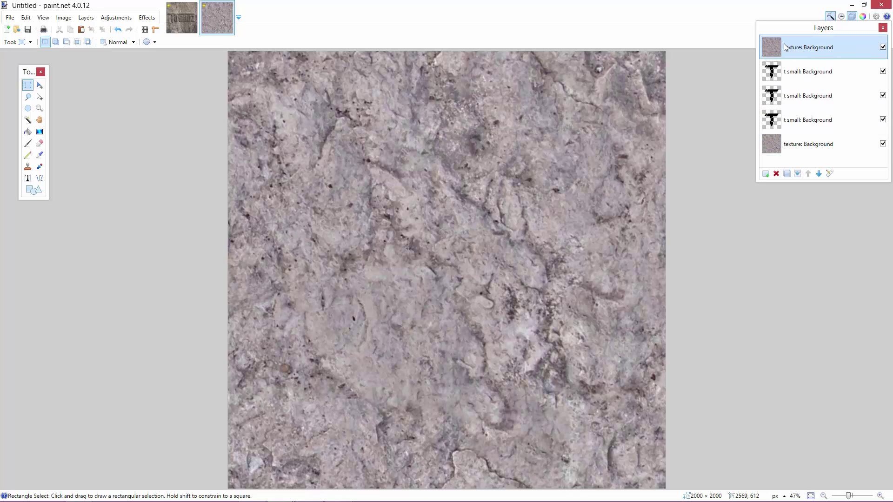
# Magic Wand the area around the T and delete it from the top texture copy
pyautogui.click(796, 75)
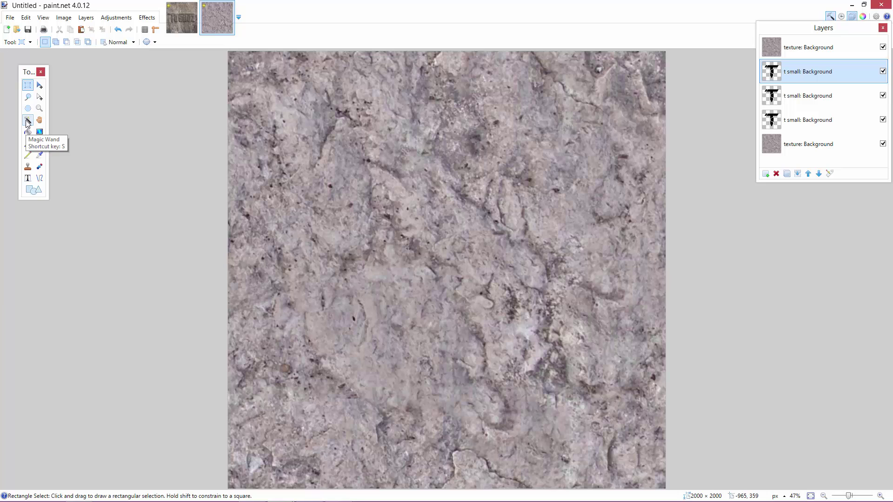
pyautogui.click(28, 121)
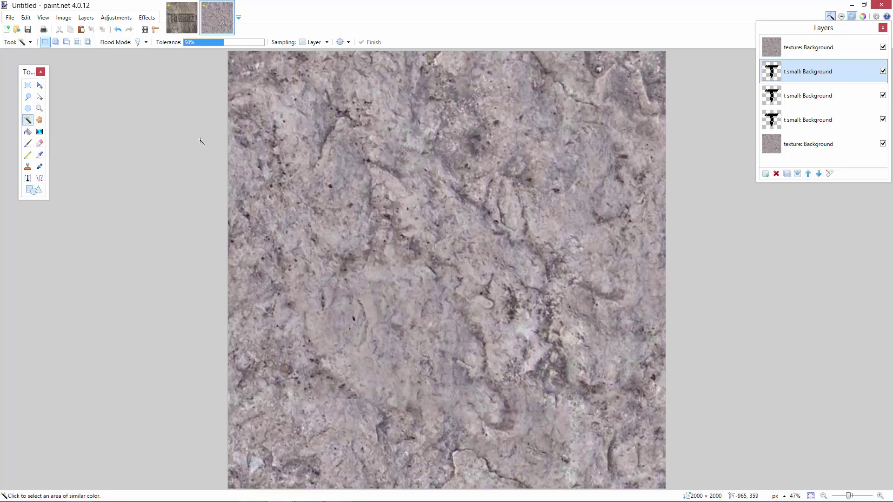
pyautogui.click(253, 74)
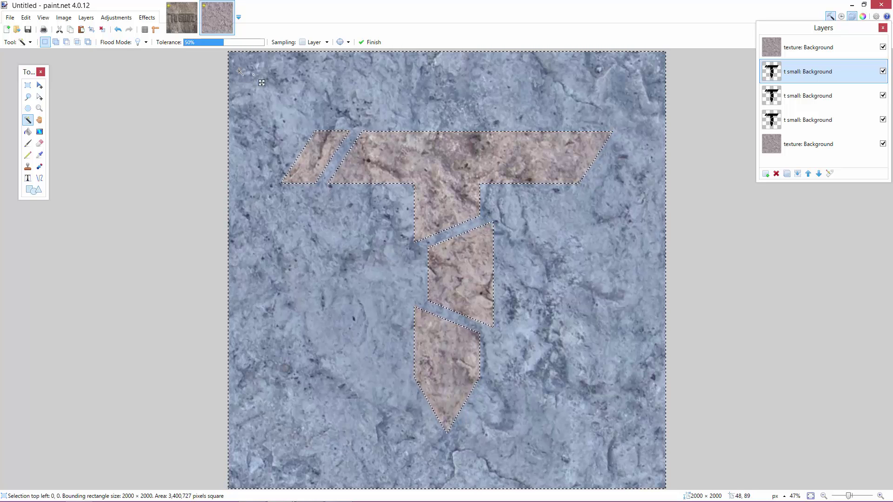
pyautogui.click(793, 46)
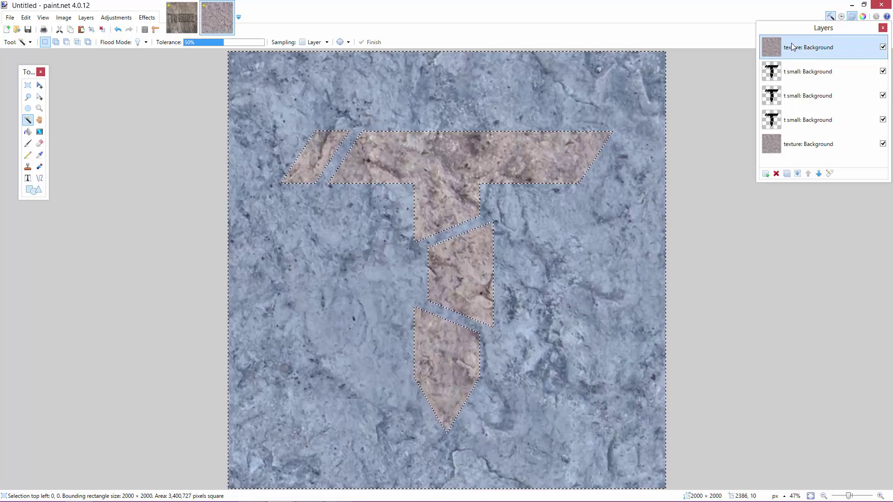
pyautogui.press('Delete')
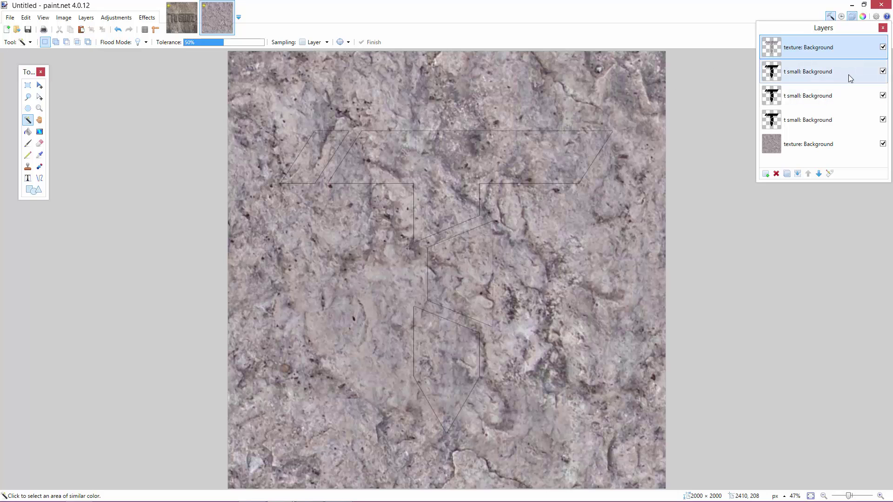
pyautogui.click(883, 144)
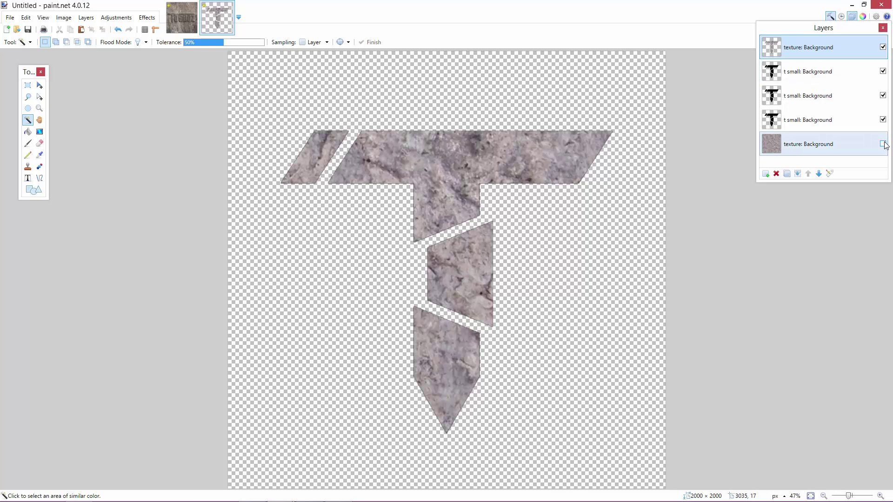
# Show the bottom texture again and Gaussian-blur the lowest 't small' layer
pyautogui.click(883, 144)
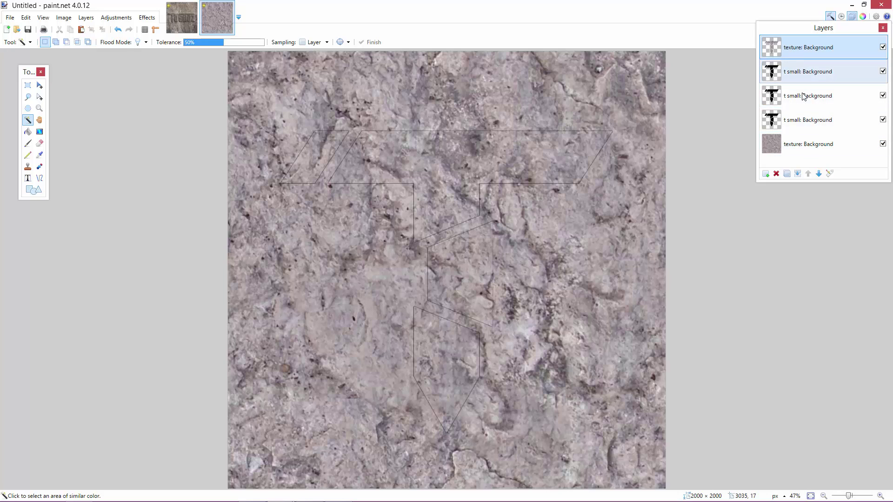
pyautogui.click(797, 120)
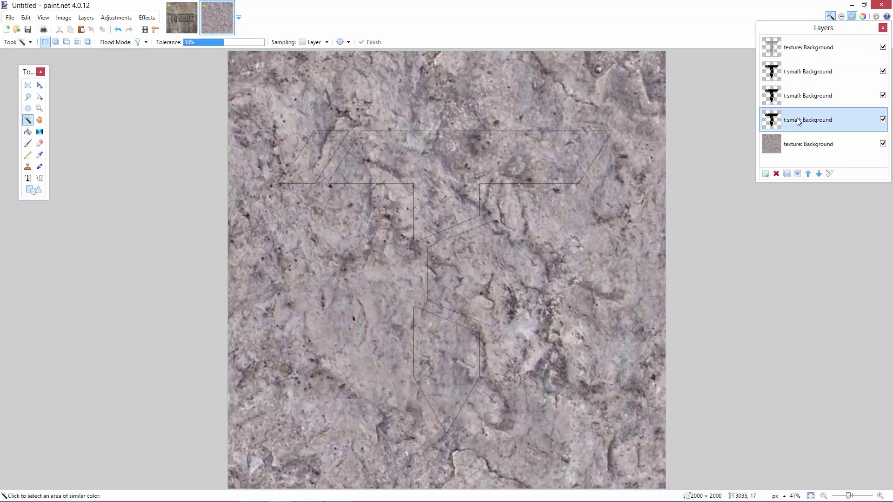
pyautogui.click(147, 17)
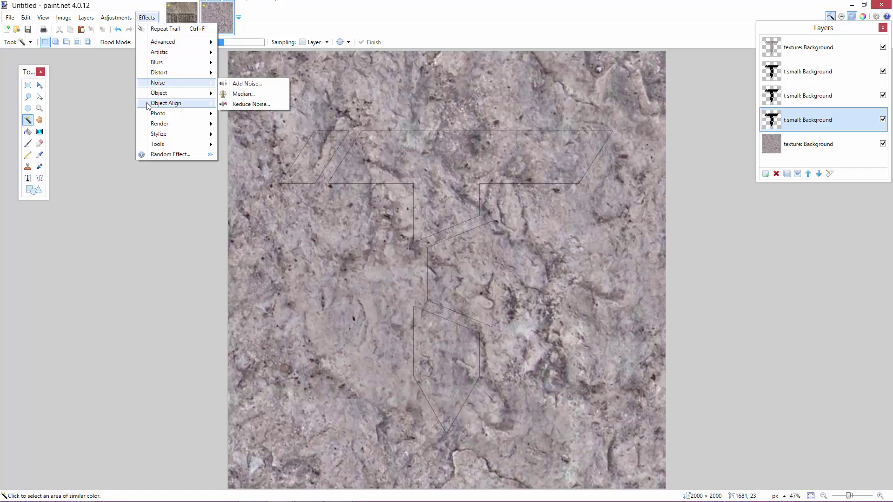
pyautogui.moveTo(161, 125)
pyautogui.moveTo(194, 65)
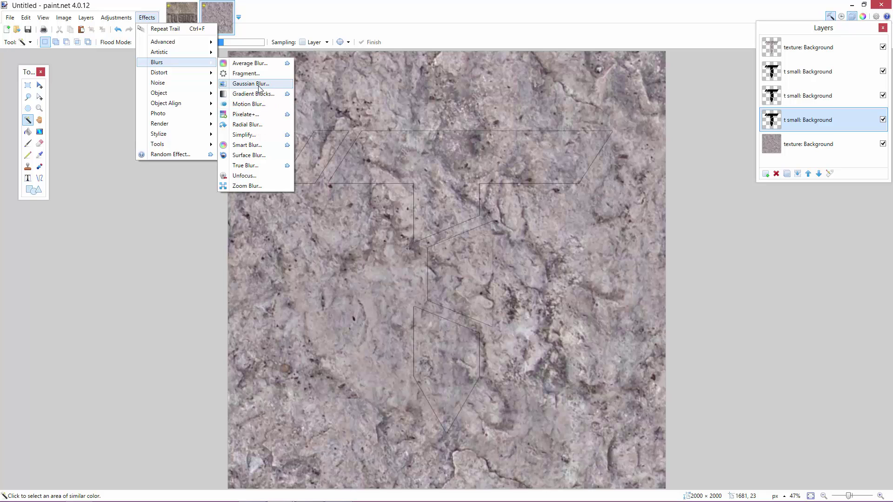
pyautogui.click(252, 84)
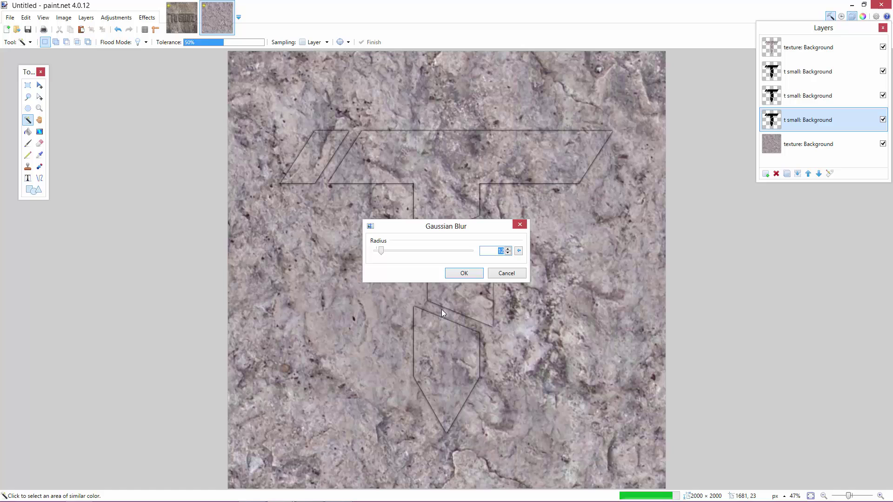
pyautogui.click(464, 274)
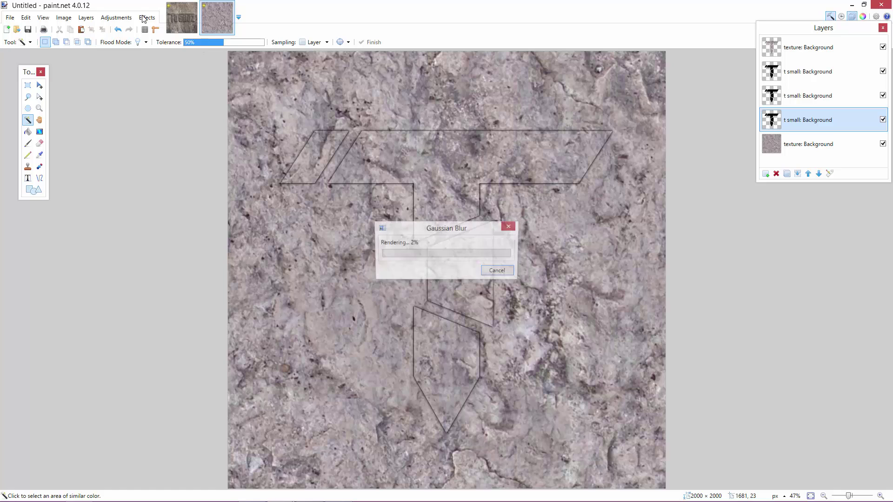
pyautogui.click(147, 17)
# Repeat the Gaussian Blur on the lowest T layer ten more times
pyautogui.click(155, 30)
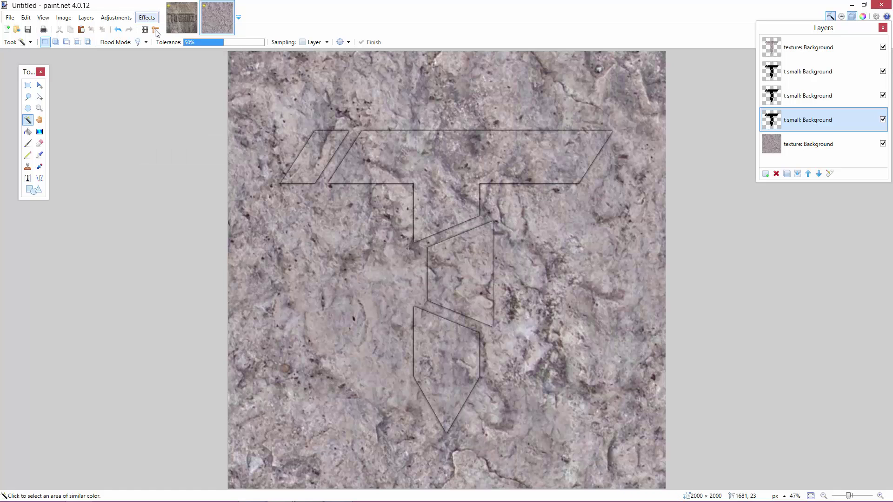
pyautogui.click(147, 17)
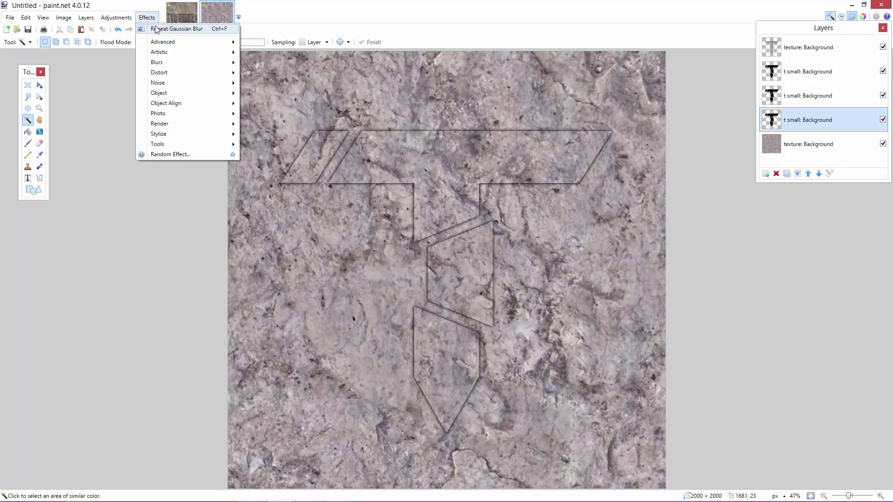
pyautogui.click(155, 28)
pyautogui.click(150, 19)
pyautogui.click(154, 29)
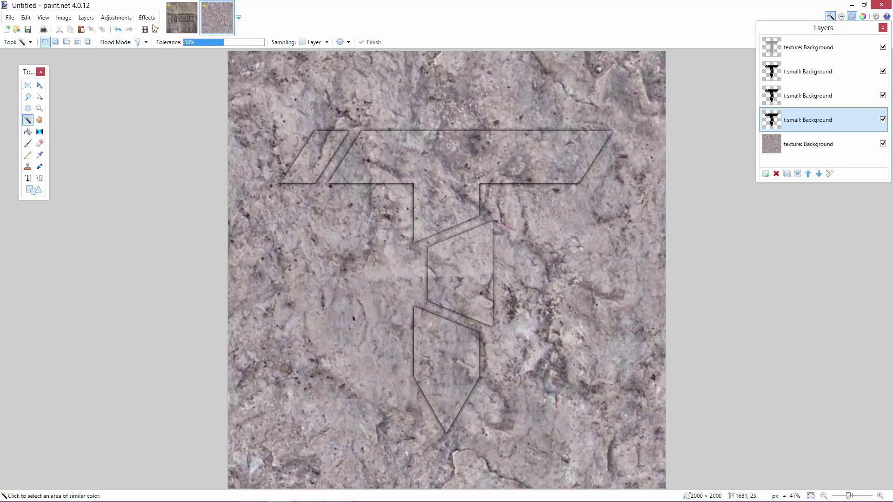
pyautogui.click(147, 17)
pyautogui.click(153, 30)
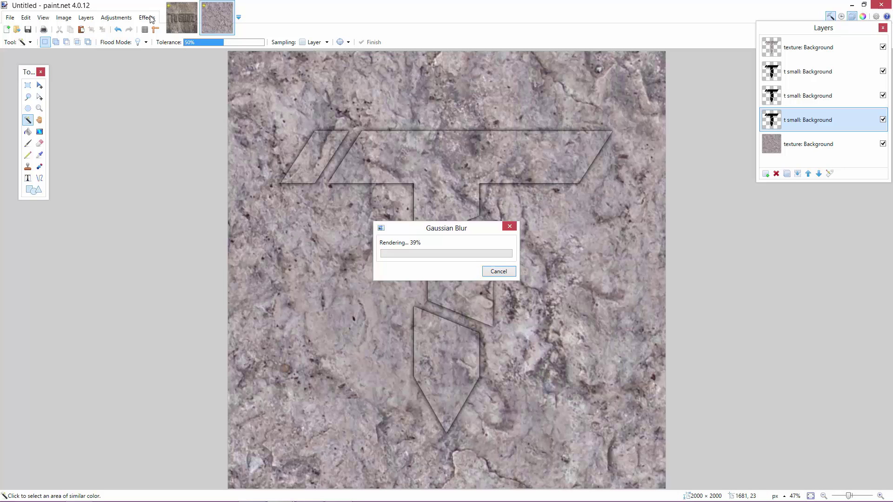
pyautogui.click(148, 18)
pyautogui.click(154, 29)
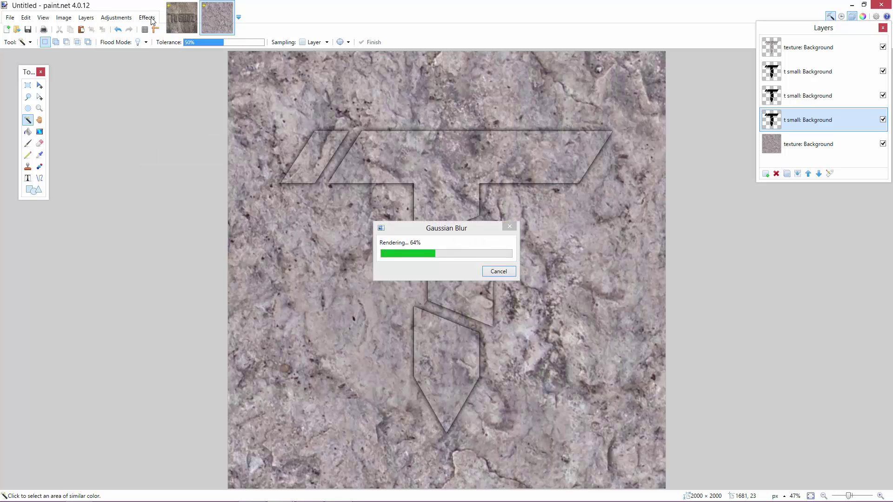
pyautogui.click(147, 17)
pyautogui.click(154, 29)
pyautogui.click(147, 18)
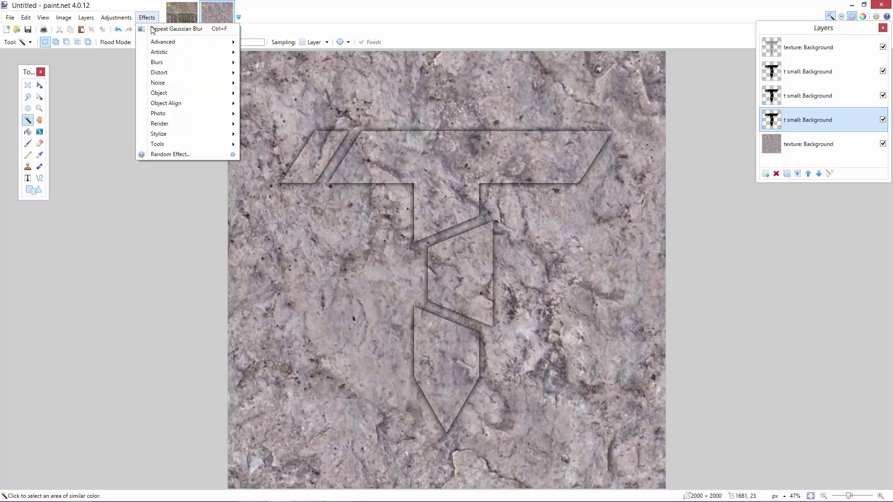
pyautogui.click(154, 28)
pyautogui.click(147, 18)
pyautogui.click(153, 28)
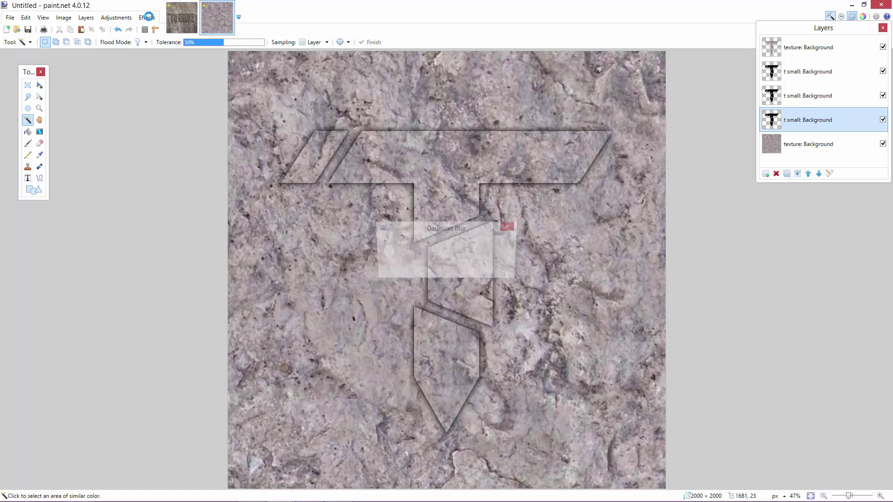
pyautogui.click(148, 18)
pyautogui.click(154, 29)
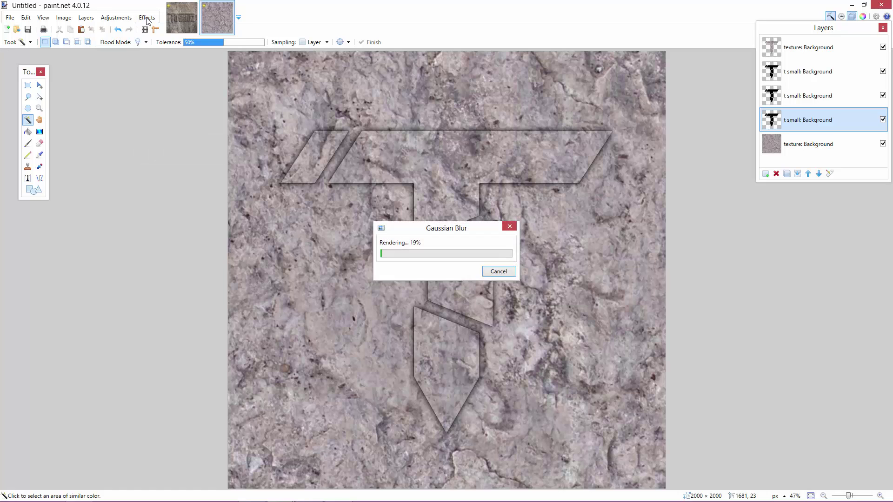
pyautogui.click(147, 18)
pyautogui.click(154, 29)
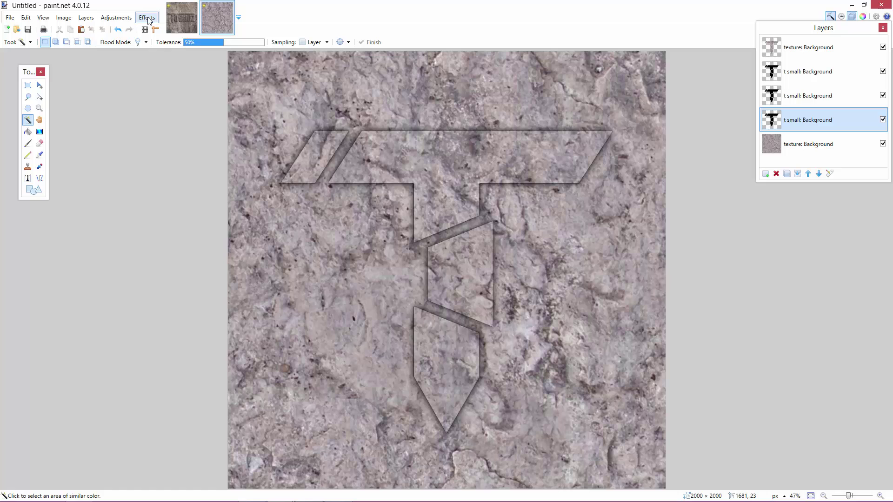
# Apply a Gaussian Blur with radius raised from 12 to 31
pyautogui.click(147, 17)
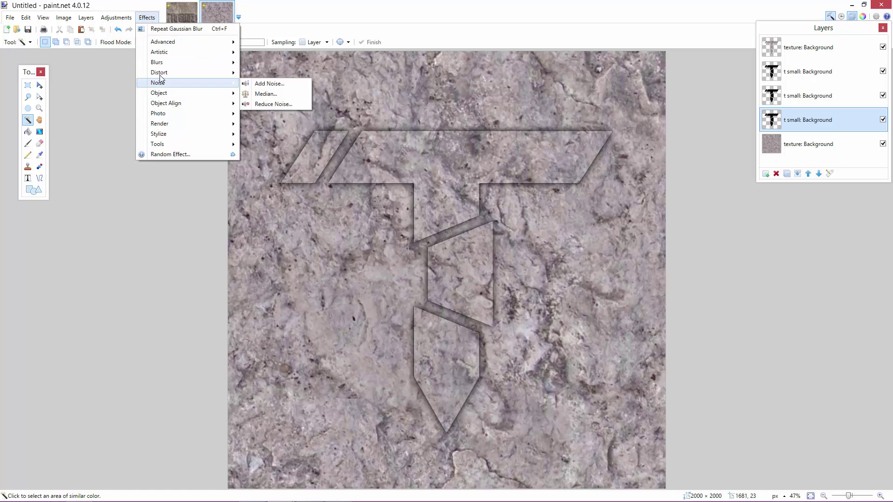
pyautogui.moveTo(163, 44)
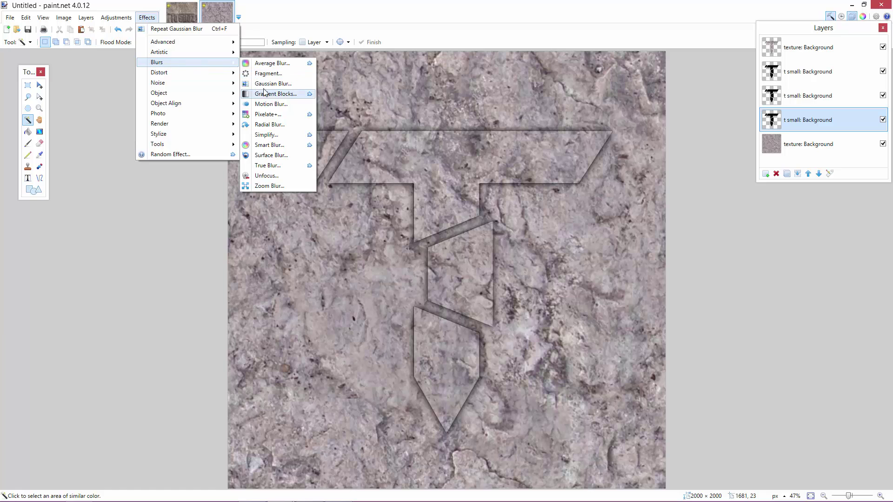
pyautogui.click(260, 83)
pyautogui.moveTo(232, 209); pyautogui.dragTo(137, 205)
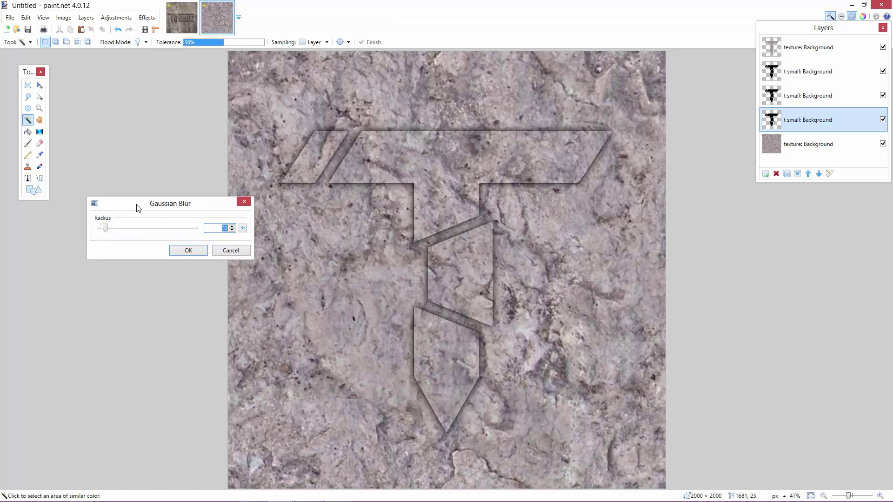
pyautogui.moveTo(101, 229)
pyautogui.mouseDown()
pyautogui.moveTo(121, 230)
pyautogui.moveTo(106, 231)
pyautogui.mouseUp()
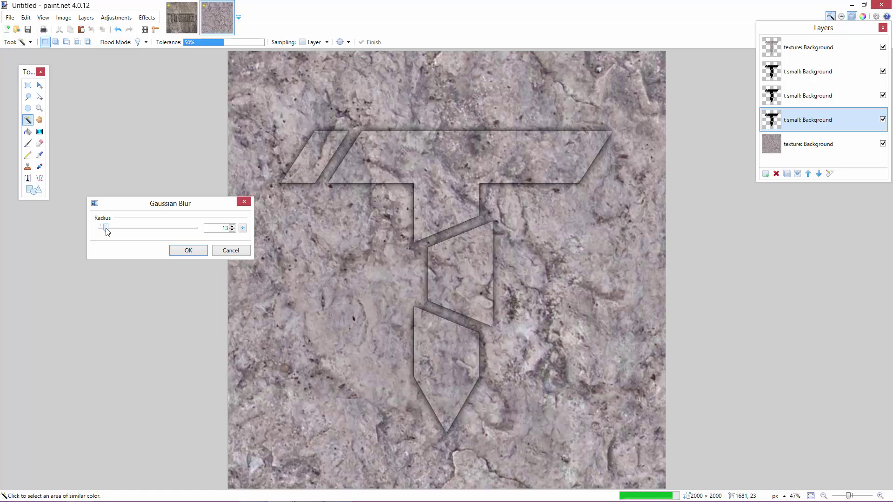
pyautogui.click(181, 252)
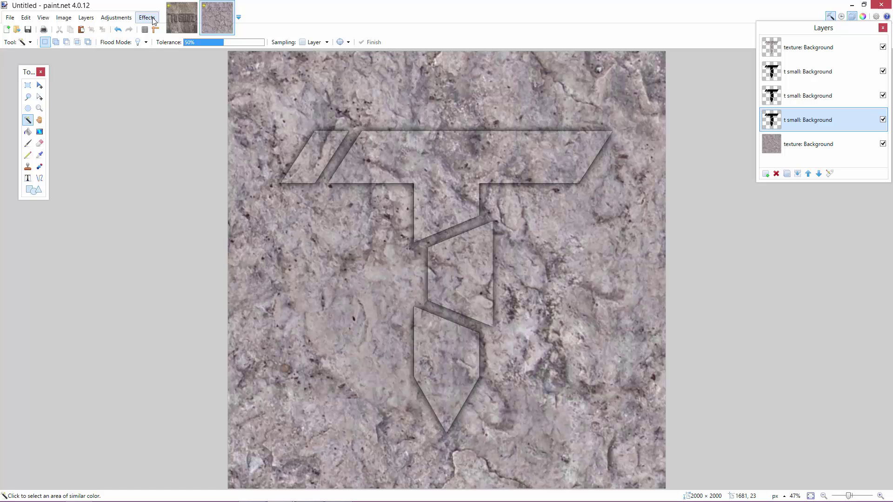
# Repeat the radius-31 blur eight more times on the shadow layer
pyautogui.click(147, 18)
pyautogui.click(153, 29)
pyautogui.click(148, 18)
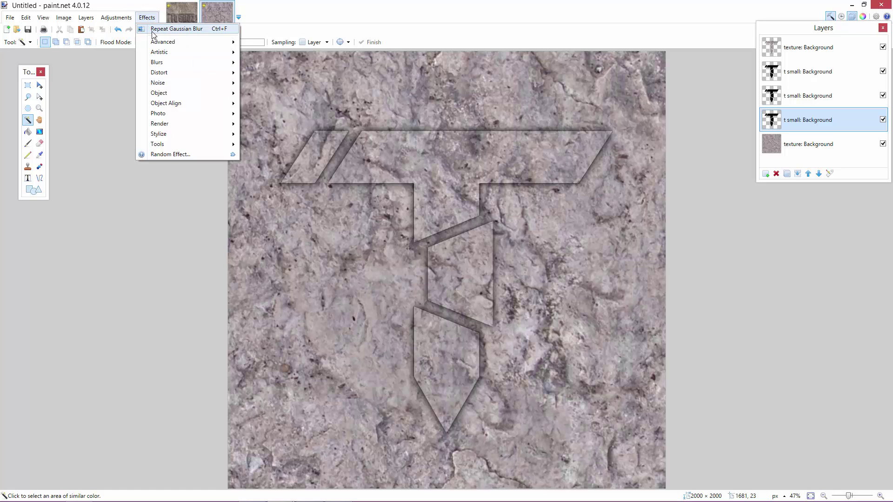
pyautogui.click(151, 29)
pyautogui.click(148, 17)
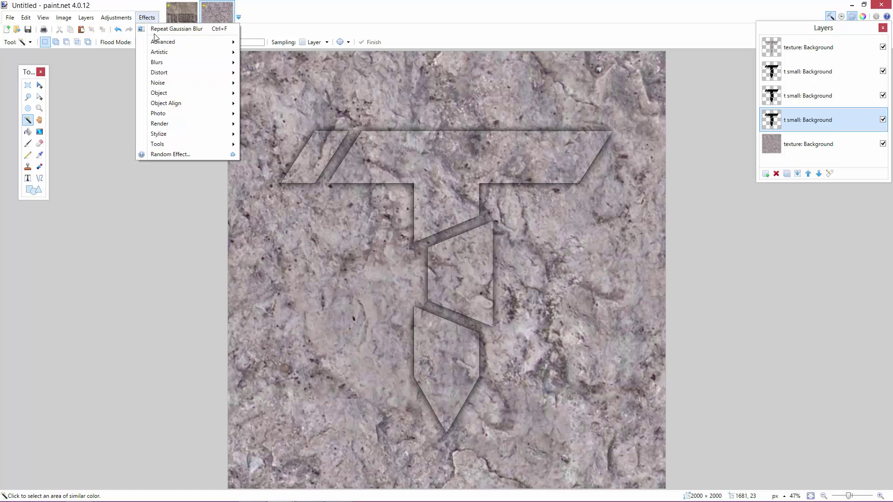
pyautogui.click(154, 32)
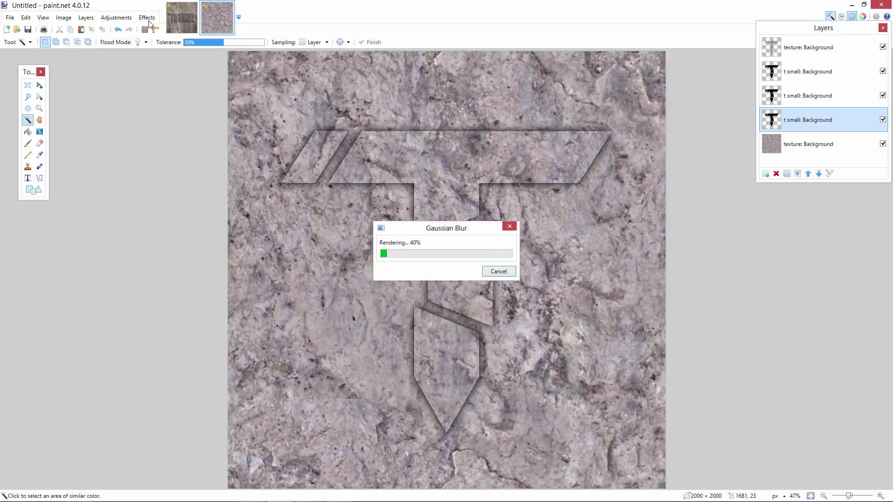
pyautogui.click(148, 17)
pyautogui.click(153, 29)
pyautogui.click(148, 17)
pyautogui.click(154, 30)
pyautogui.click(149, 18)
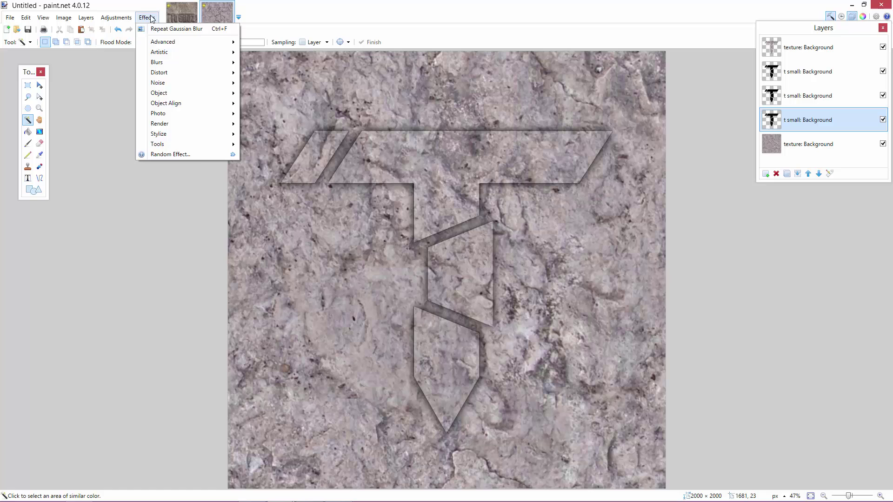
pyautogui.click(154, 29)
pyautogui.click(148, 18)
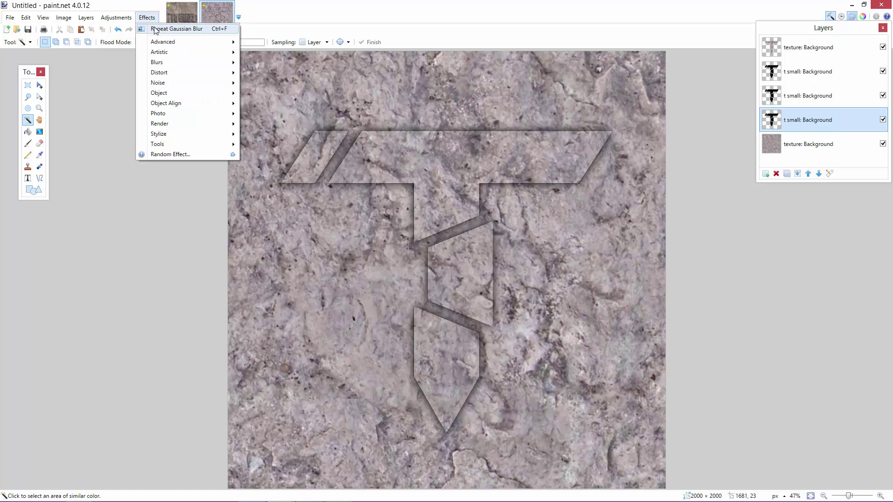
pyautogui.click(154, 29)
pyautogui.click(152, 19)
pyautogui.click(153, 29)
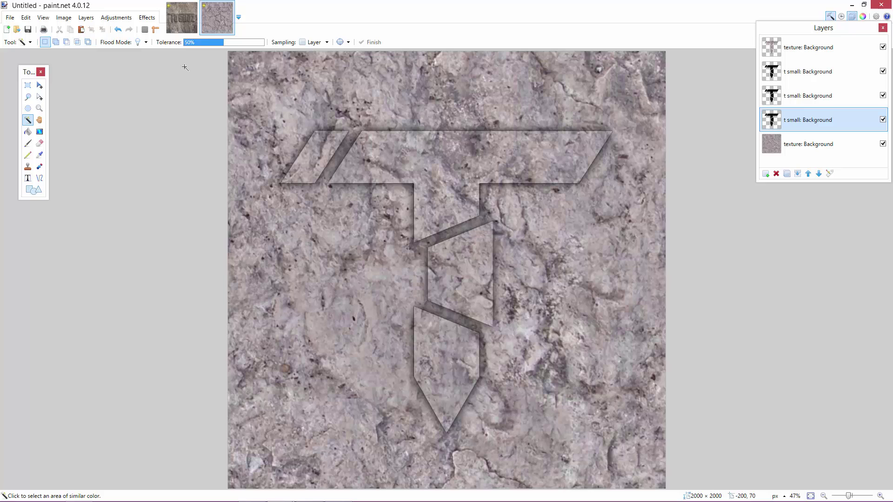
# Invert the middle 't small' layer to a white T and hide the black T layer above
pyautogui.click(816, 100)
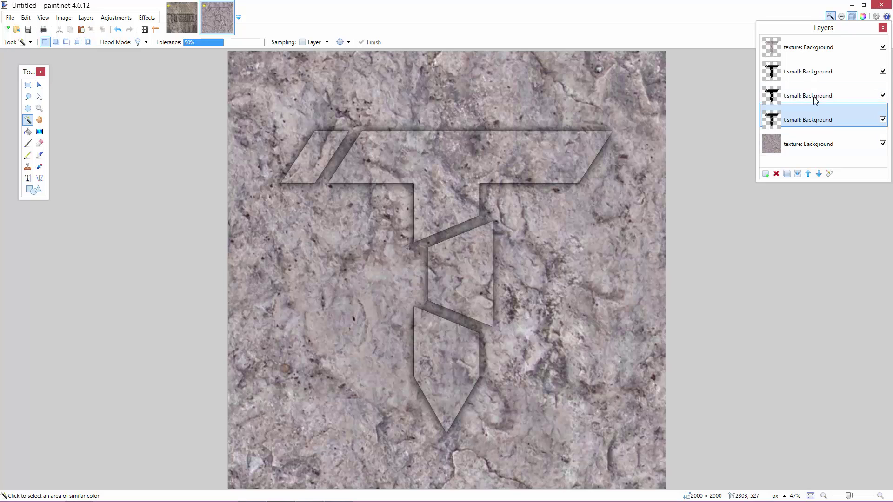
pyautogui.click(118, 17)
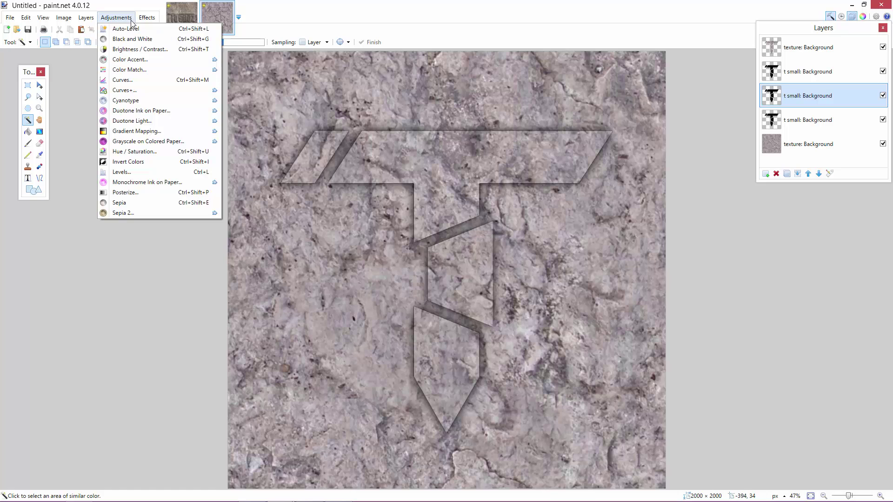
pyautogui.click(131, 21)
pyautogui.click(148, 19)
pyautogui.click(129, 22)
pyautogui.click(128, 23)
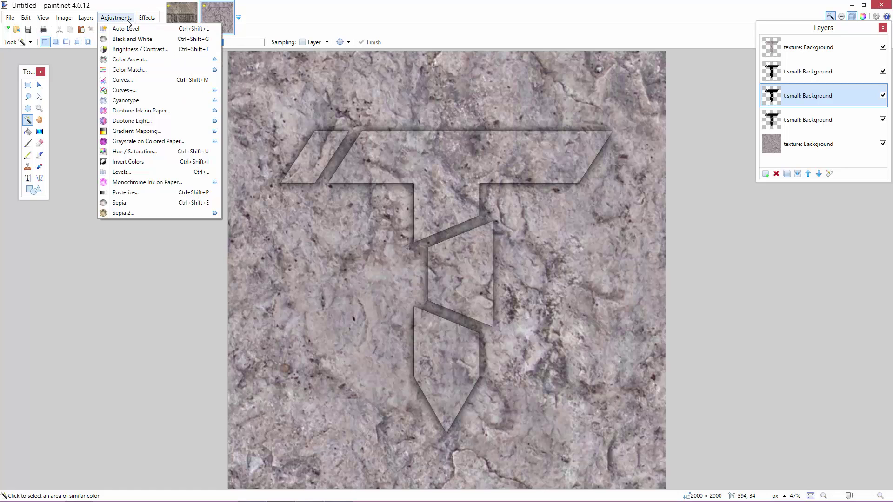
pyautogui.click(146, 161)
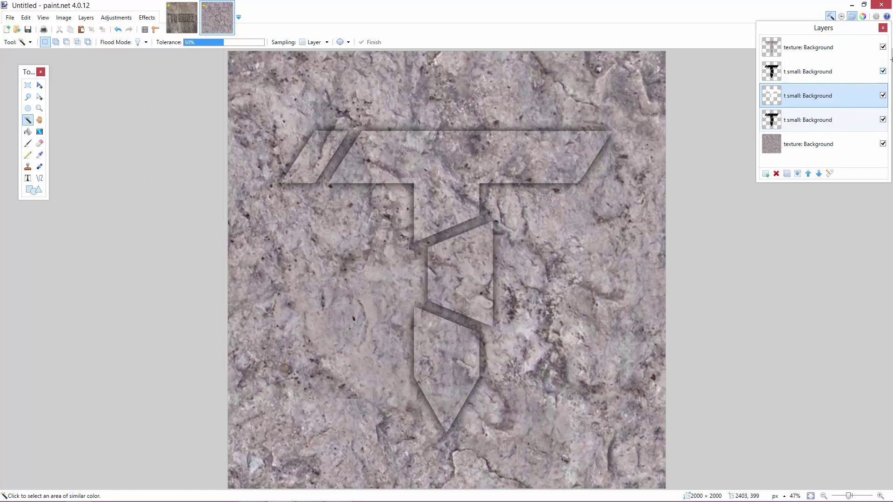
pyautogui.click(883, 72)
pyautogui.click(883, 47)
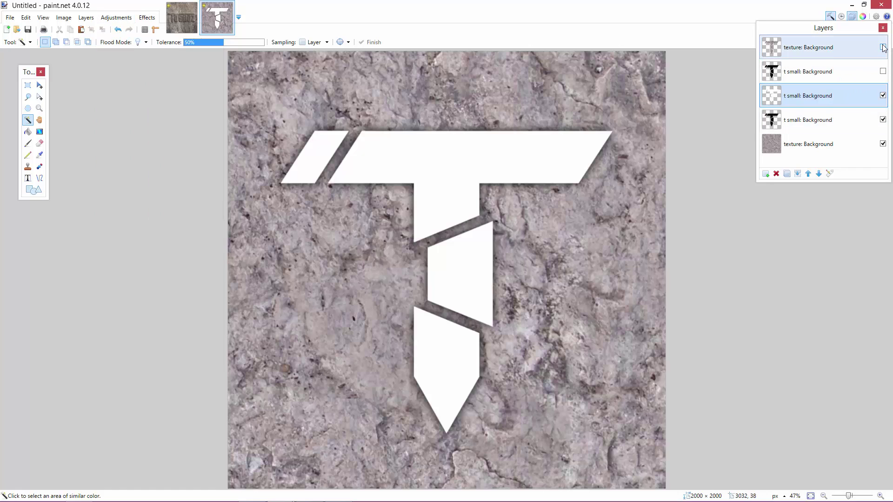
pyautogui.click(883, 47)
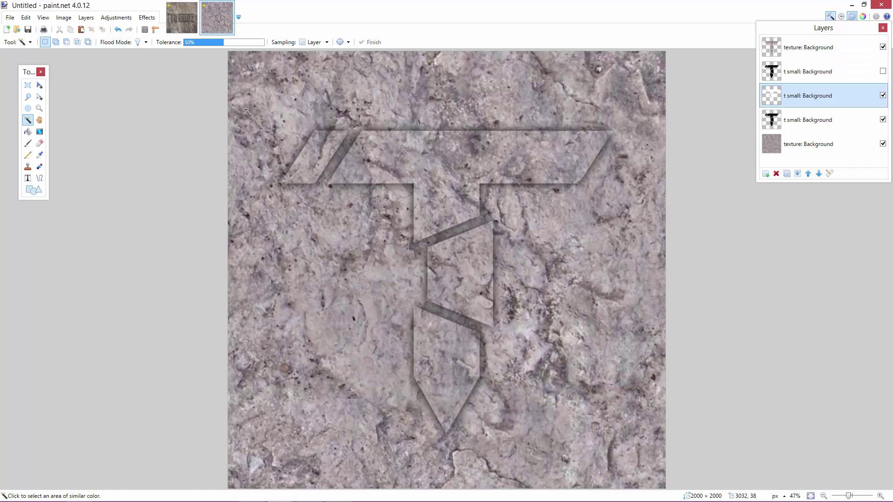
# Repeat the Gaussian Blur four times on the white T layer
pyautogui.click(147, 18)
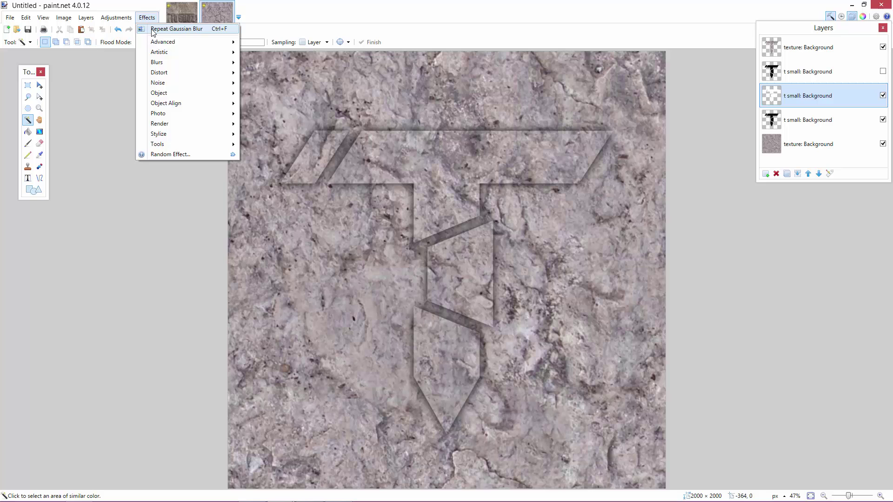
pyautogui.click(153, 29)
pyautogui.click(147, 18)
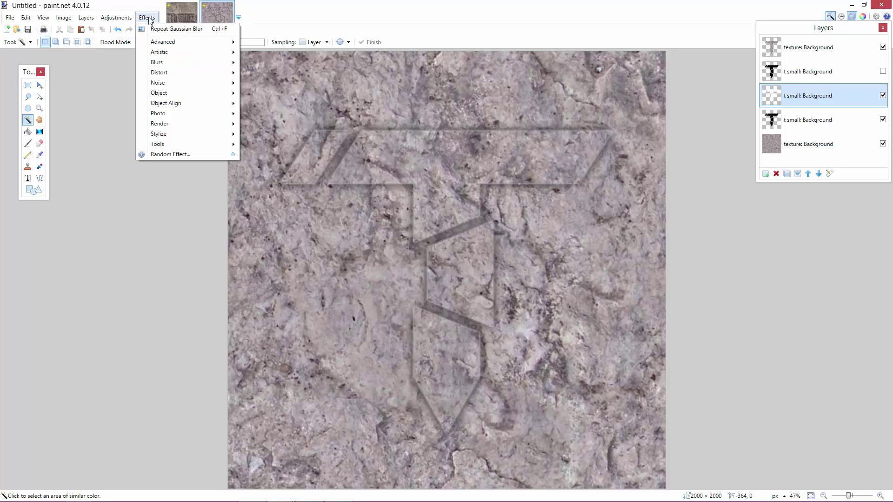
pyautogui.click(153, 29)
pyautogui.click(147, 18)
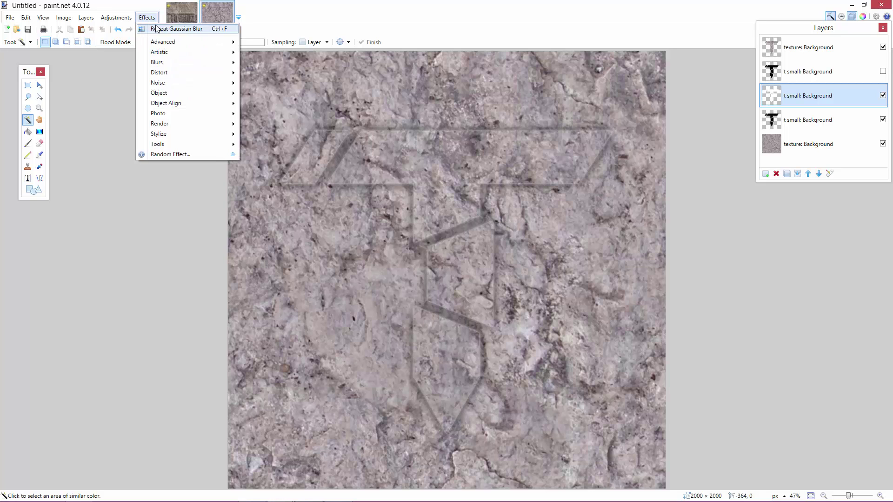
pyautogui.click(156, 28)
pyautogui.click(147, 18)
pyautogui.click(153, 29)
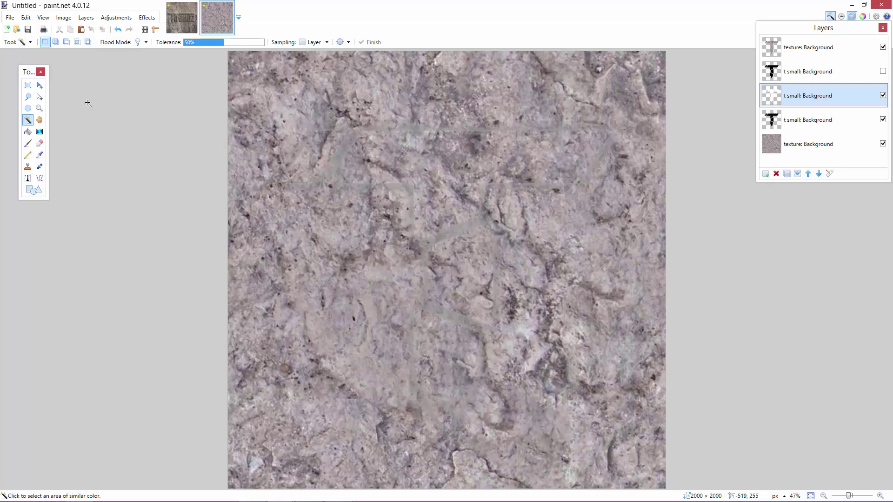
# Select all with Move Selected Pixels and nudge the T layer 2 pixels right and 2 up
pyautogui.click(39, 85)
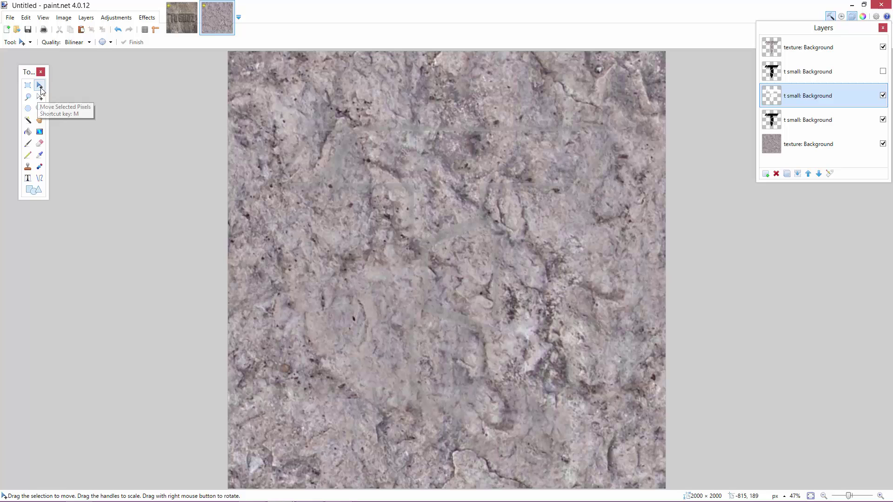
pyautogui.hotkey('ctrl', 'a')
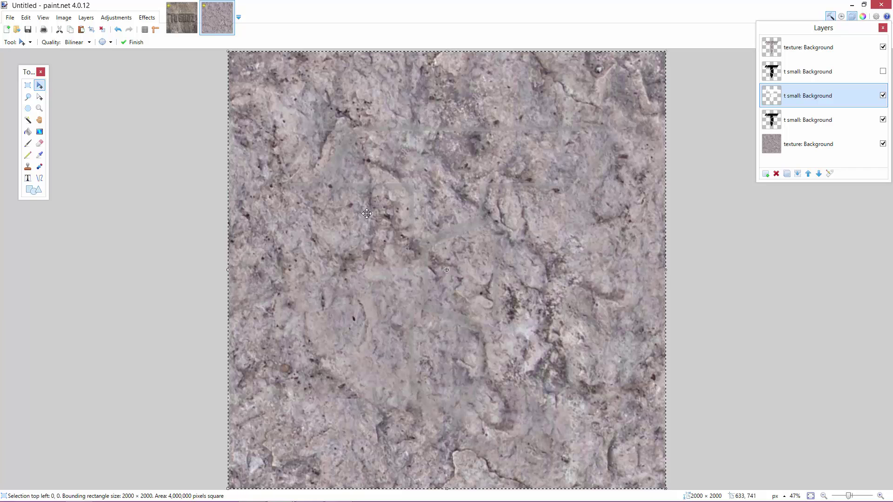
pyautogui.press('Right')
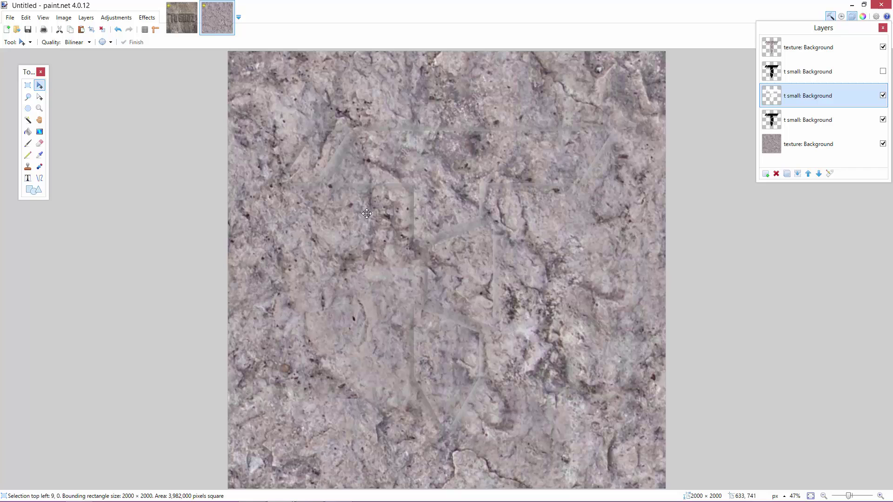
pyautogui.press('Right')
pyautogui.press('Right')
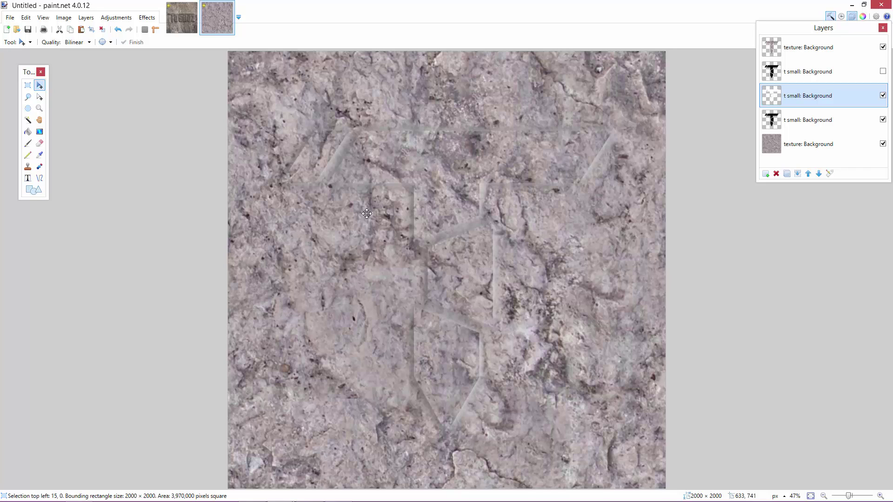
pyautogui.press('Up')
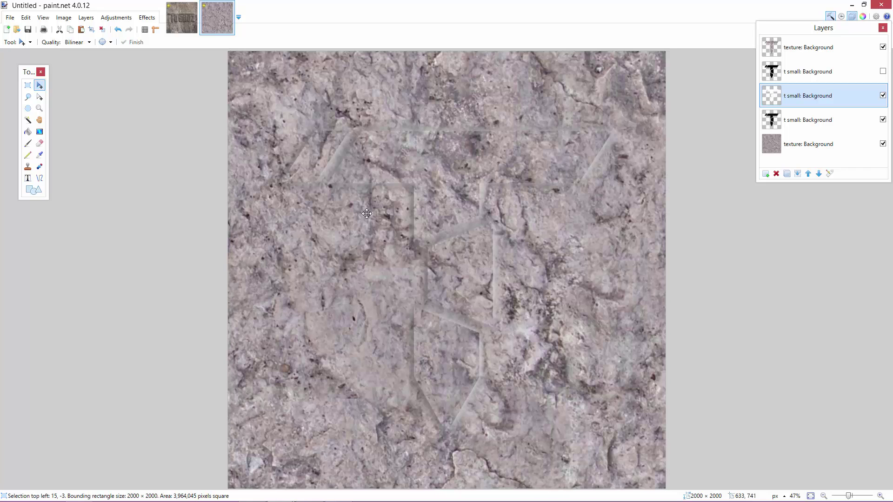
pyautogui.press('Up')
pyautogui.press('Up')
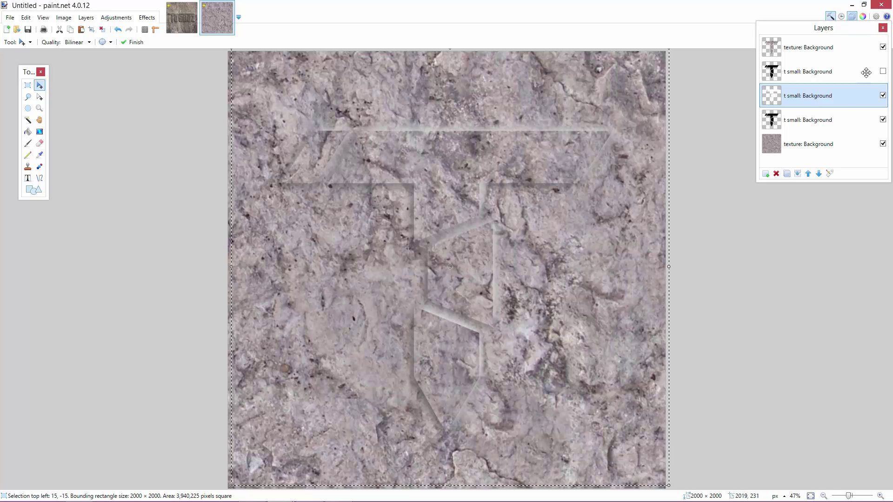
# Nudge the lower dark T layer left and 2 pixels down, comparing its visibility
pyautogui.click(802, 120)
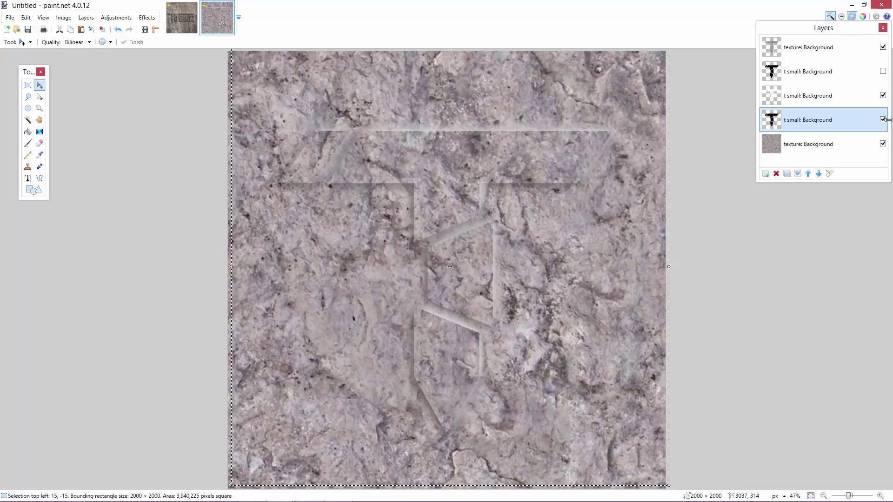
pyautogui.click(883, 120)
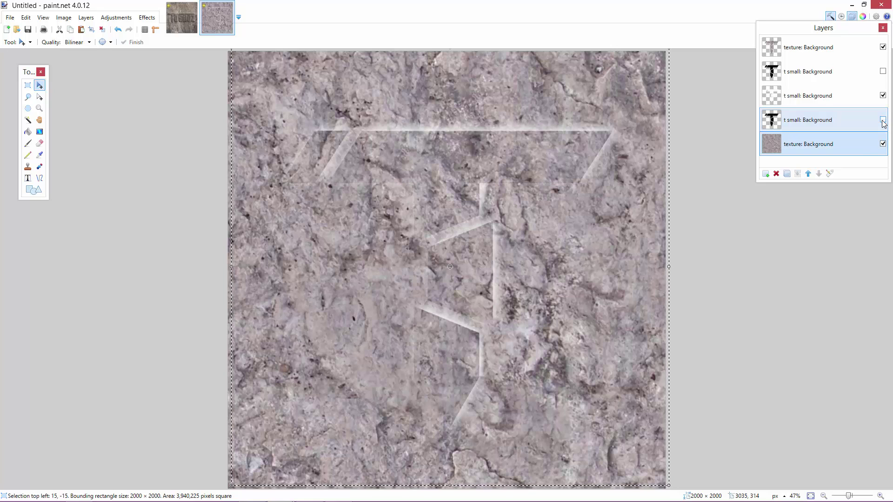
pyautogui.click(883, 120)
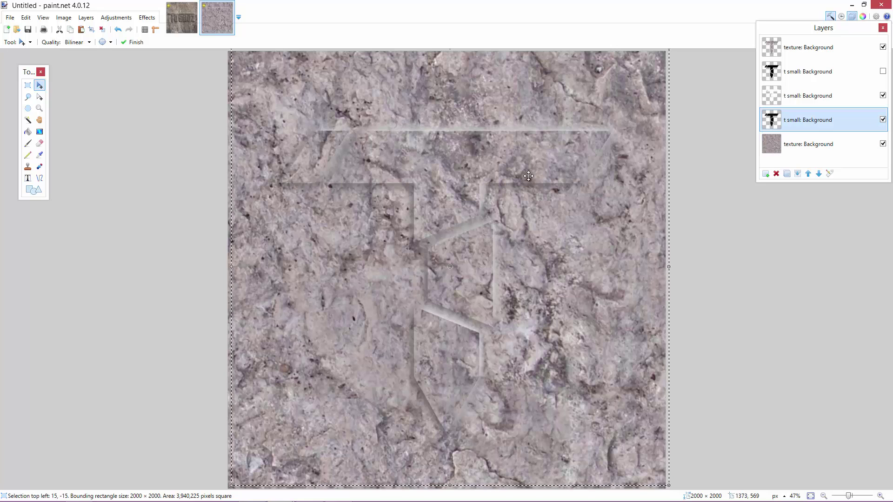
pyautogui.hotkey('ctrl', 'd')
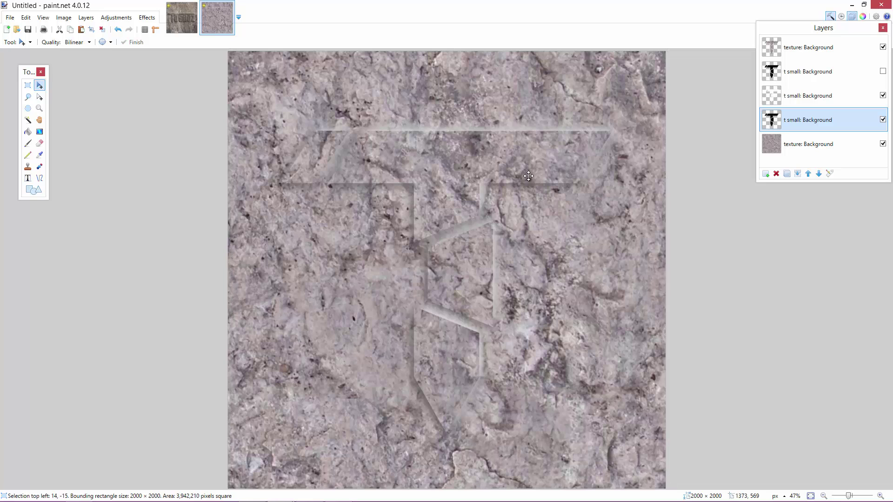
pyautogui.press('Left')
pyautogui.press('Left')
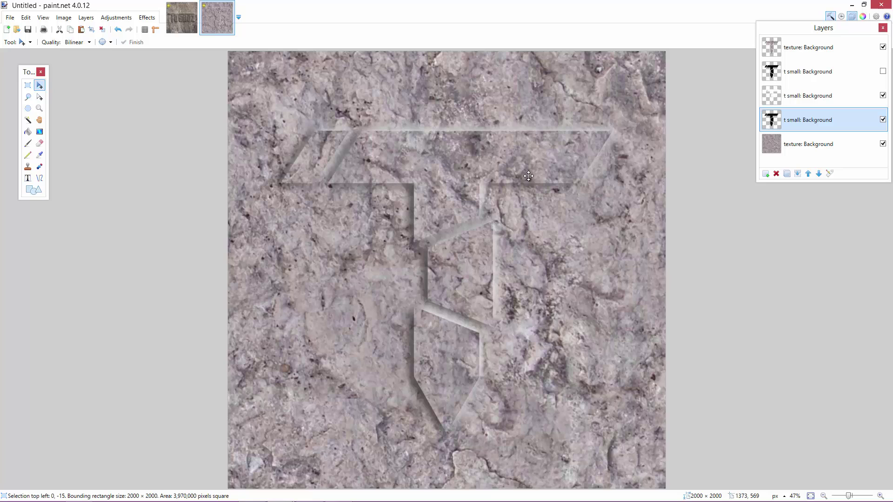
pyautogui.press('Down')
pyautogui.press('Down')
pyautogui.press('Down')
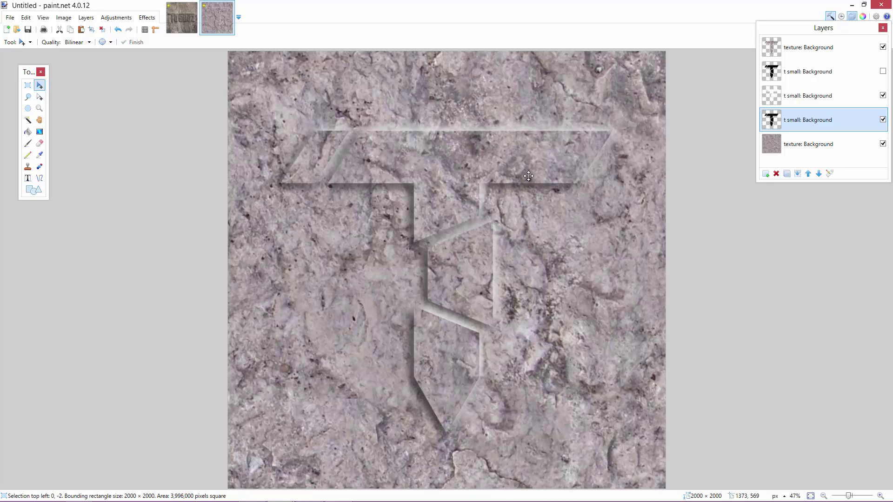
pyautogui.press('Down')
pyautogui.press('Down')
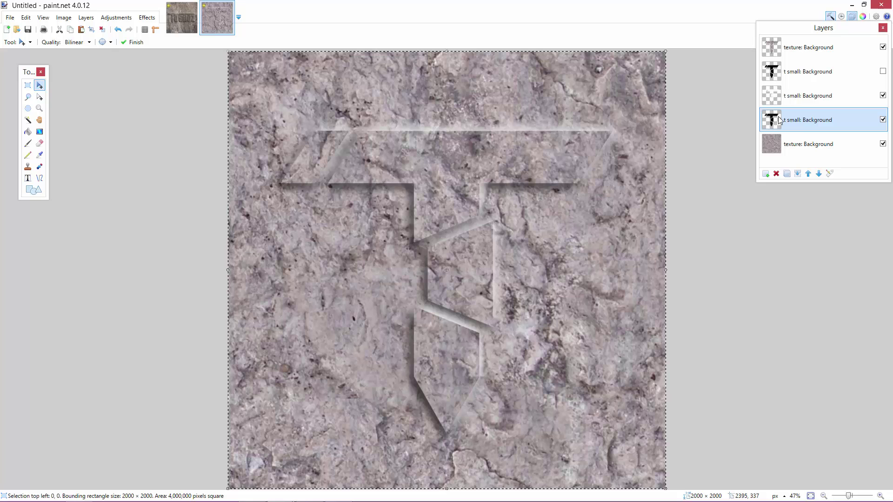
# Move the hidden solid T layer above the bottom texture and apply Trail with distance 25
pyautogui.click(786, 72)
pyautogui.moveTo(786, 72); pyautogui.dragTo(793, 120)
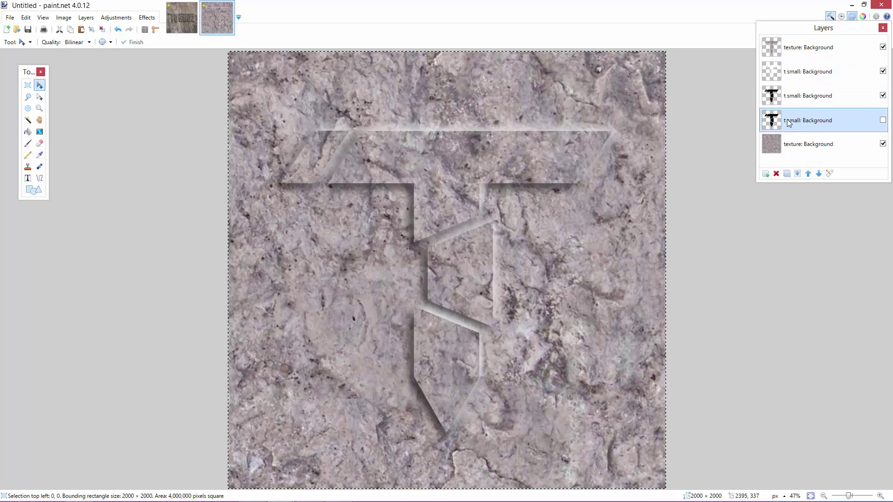
pyautogui.click(147, 18)
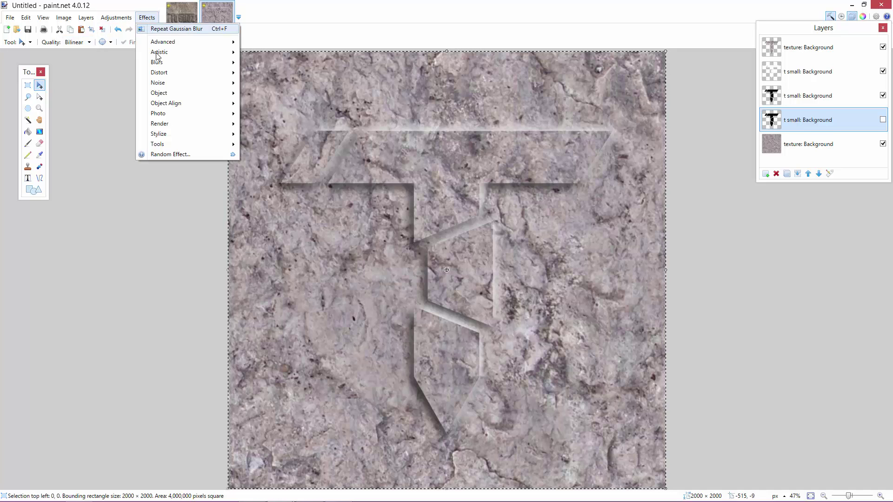
pyautogui.moveTo(186, 93)
pyautogui.click(262, 116)
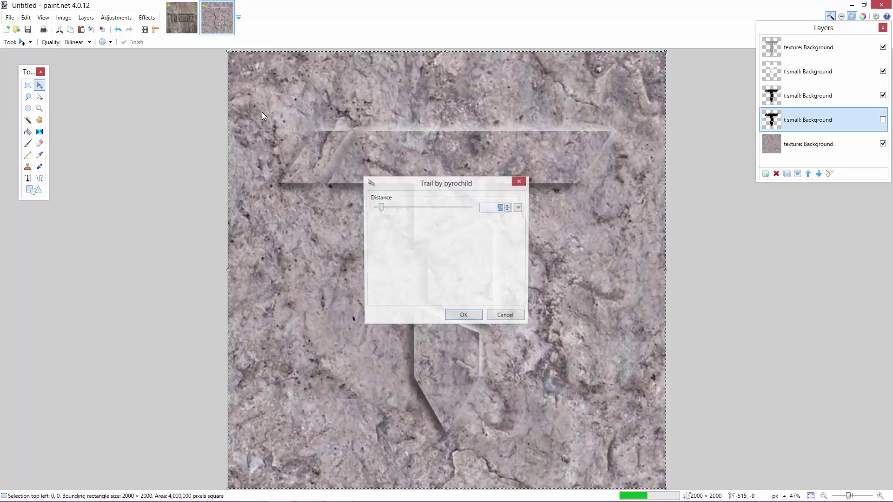
pyautogui.moveTo(454, 185); pyautogui.dragTo(174, 167)
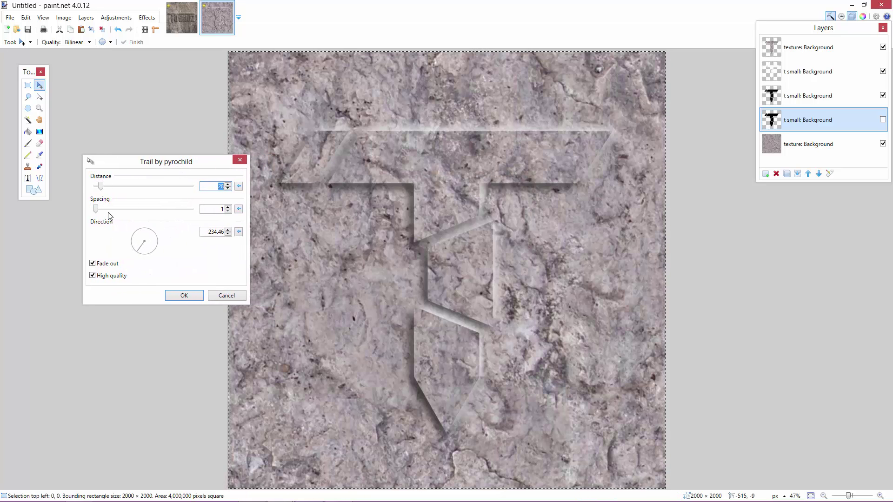
pyautogui.moveTo(181, 116)
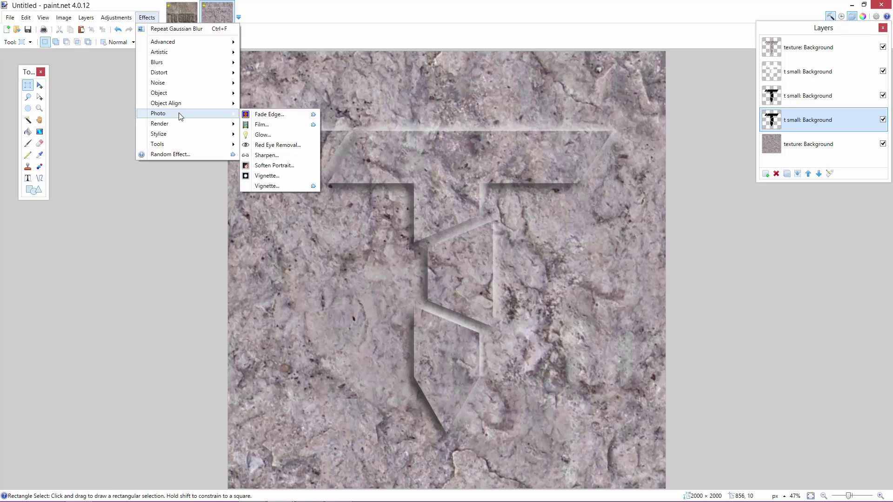
pyautogui.moveTo(176, 93)
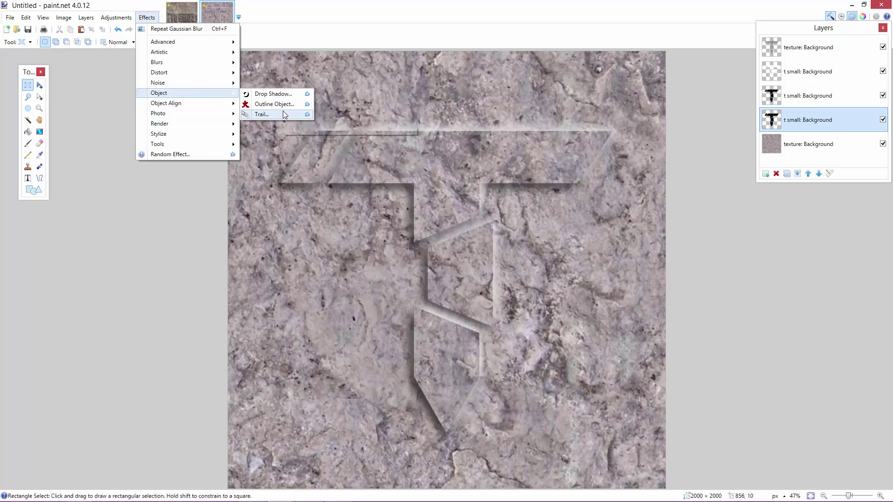
pyautogui.click(279, 114)
pyautogui.moveTo(397, 186); pyautogui.dragTo(90, 204)
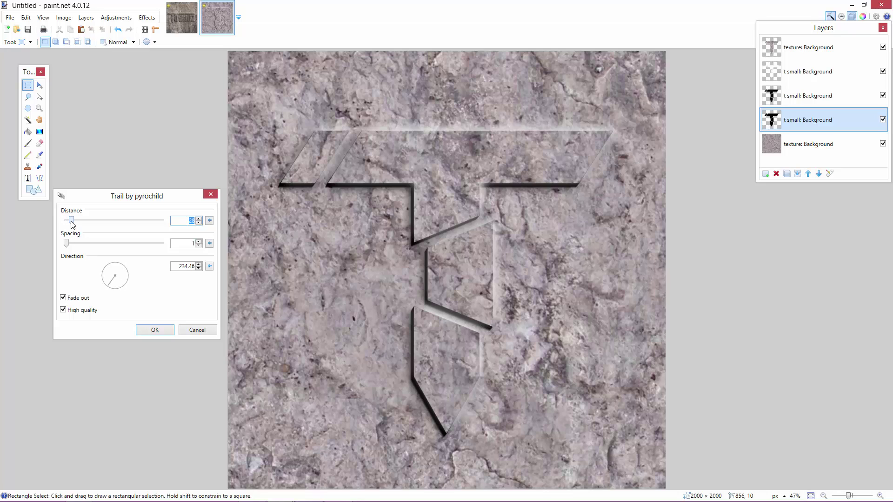
pyautogui.moveTo(73, 224); pyautogui.dragTo(75, 225)
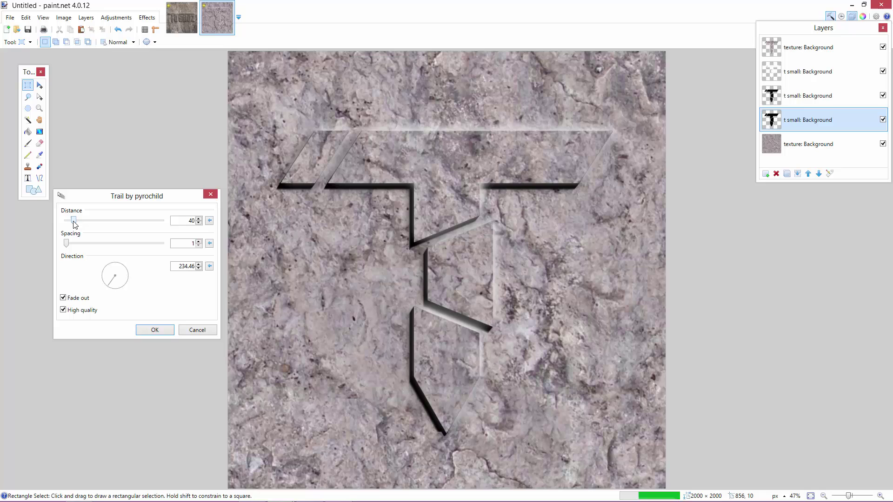
pyautogui.moveTo(75, 225); pyautogui.dragTo(71, 224)
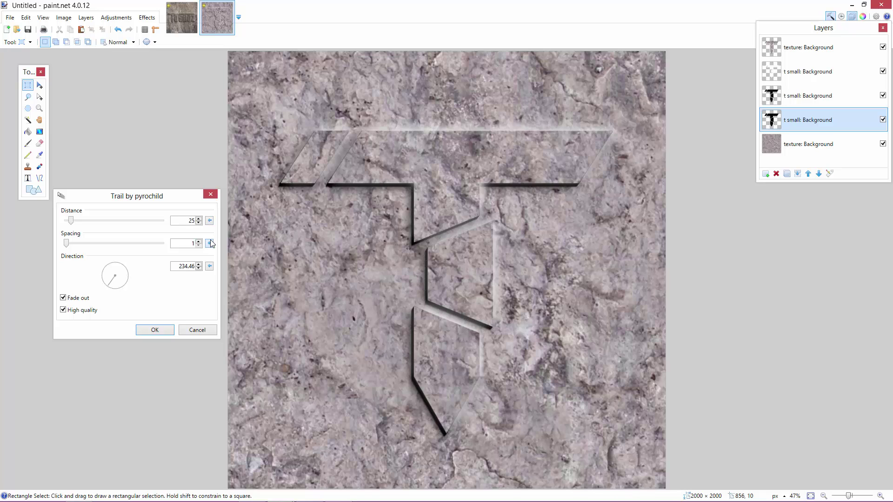
pyautogui.click(155, 330)
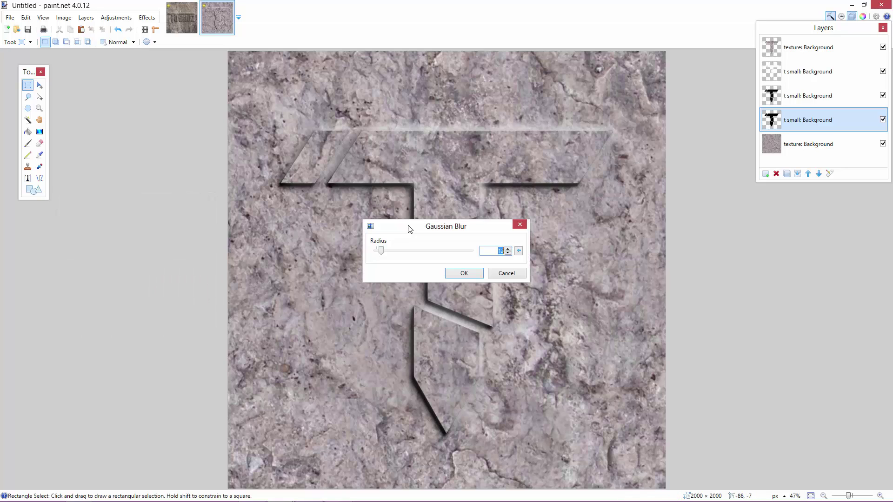
# Apply a radius-16 Gaussian Blur to the trailed dark T shadow layer
pyautogui.moveTo(410, 229); pyautogui.dragTo(624, 217)
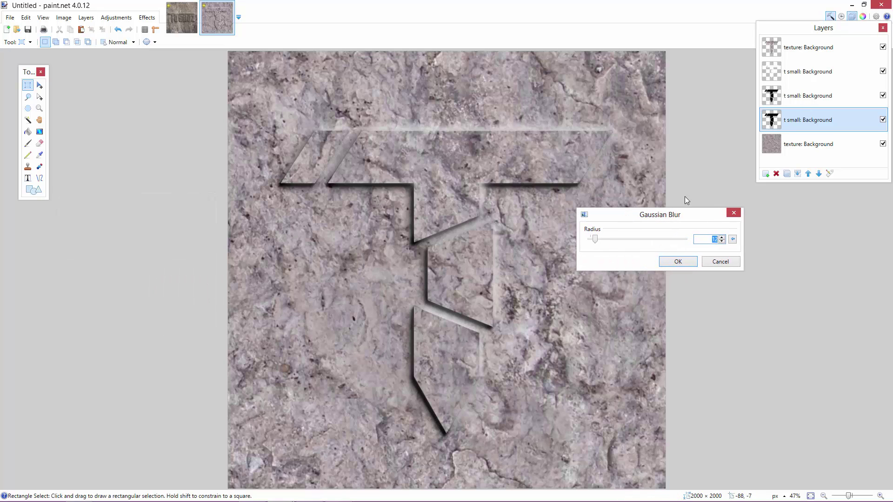
pyautogui.moveTo(597, 242); pyautogui.dragTo(598, 243)
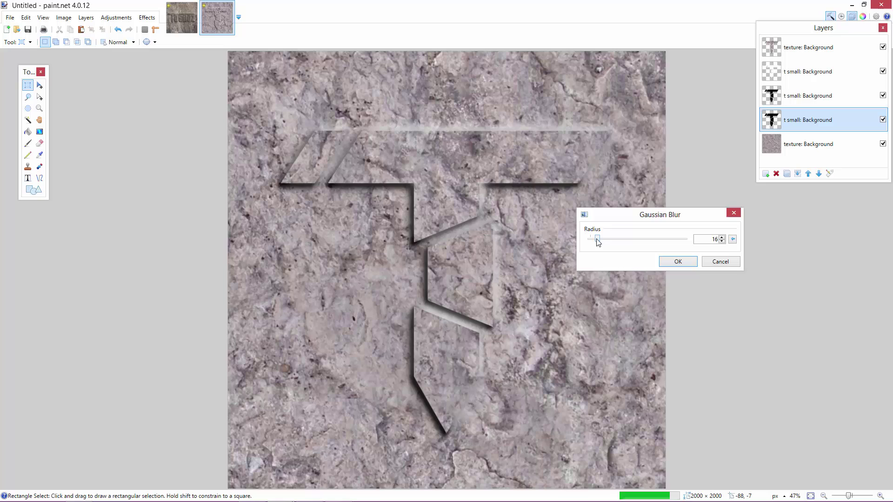
pyautogui.click(678, 262)
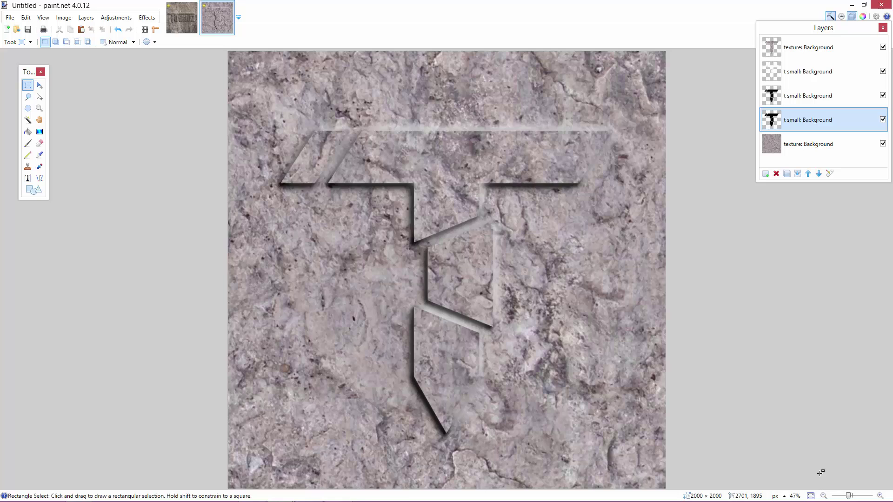
pyautogui.click(824, 496)
pyautogui.click(824, 497)
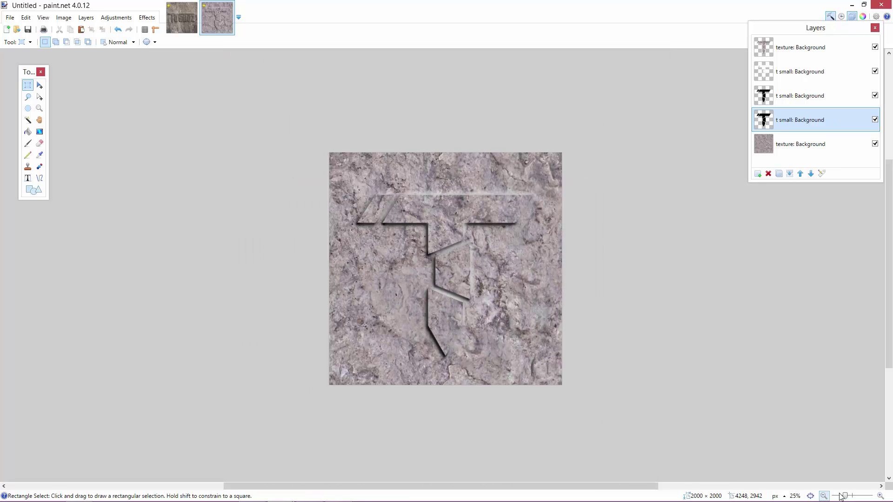
pyautogui.click(881, 497)
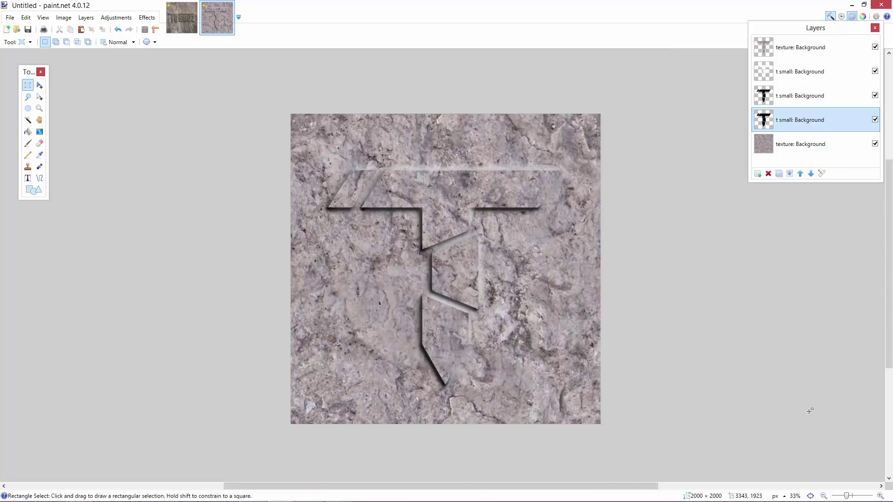
pyautogui.click(183, 15)
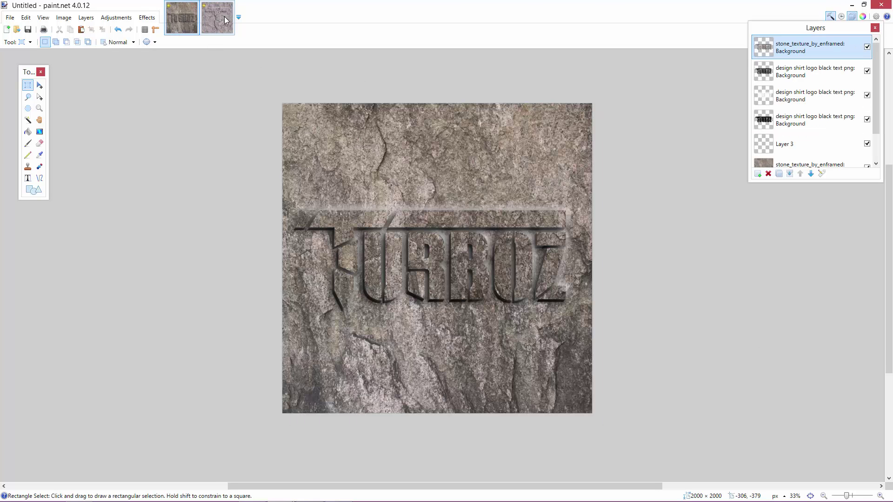
pyautogui.click(226, 20)
pyautogui.click(195, 28)
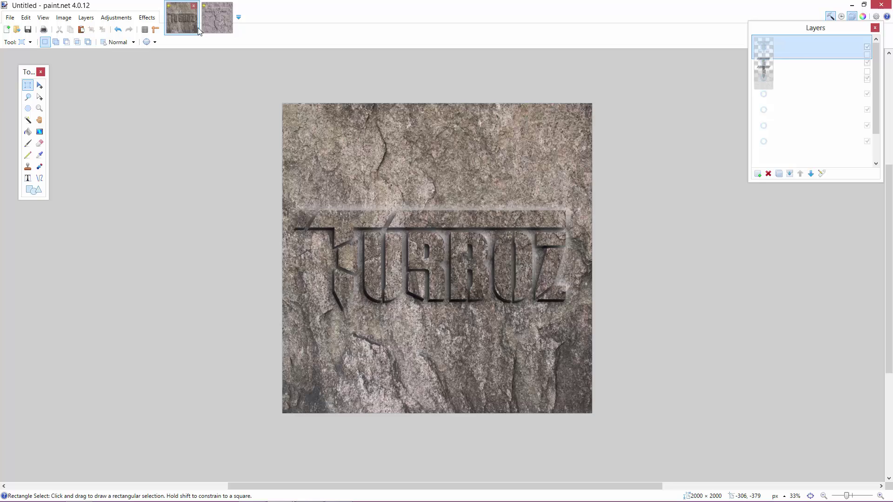
pyautogui.click(221, 29)
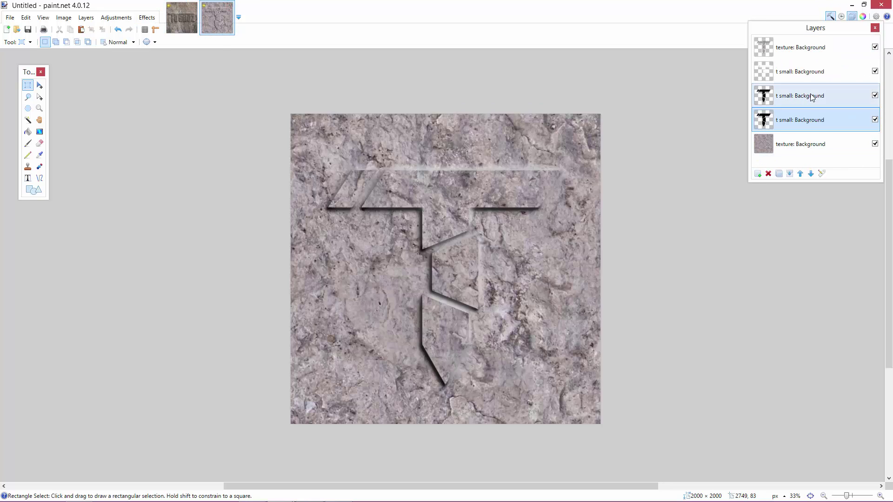
pyautogui.click(147, 17)
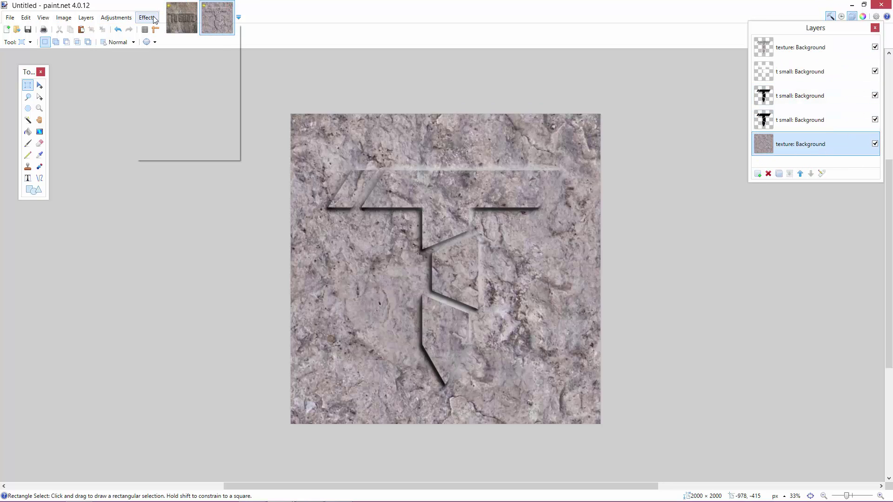
# Set the bottom texture's brightness to -32 and contrast to 14
pyautogui.moveTo(124, 17)
pyautogui.click(139, 49)
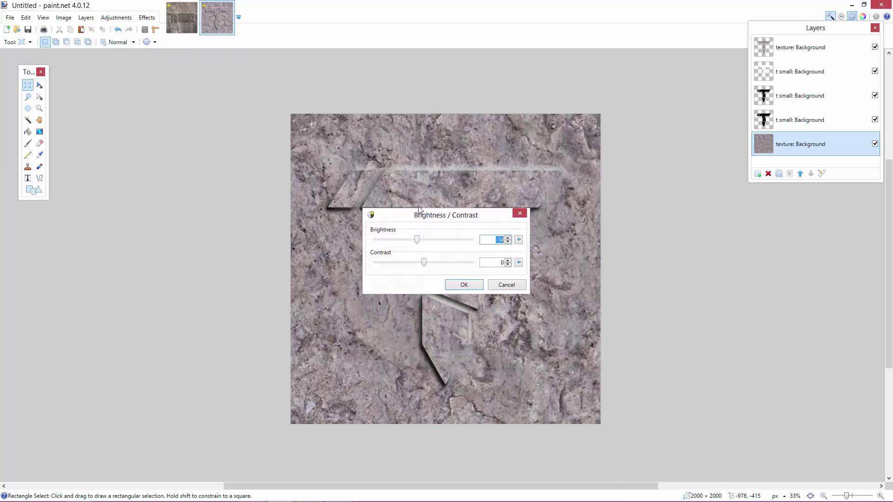
pyautogui.moveTo(419, 209); pyautogui.dragTo(232, 187)
pyautogui.moveTo(240, 217); pyautogui.dragTo(242, 236)
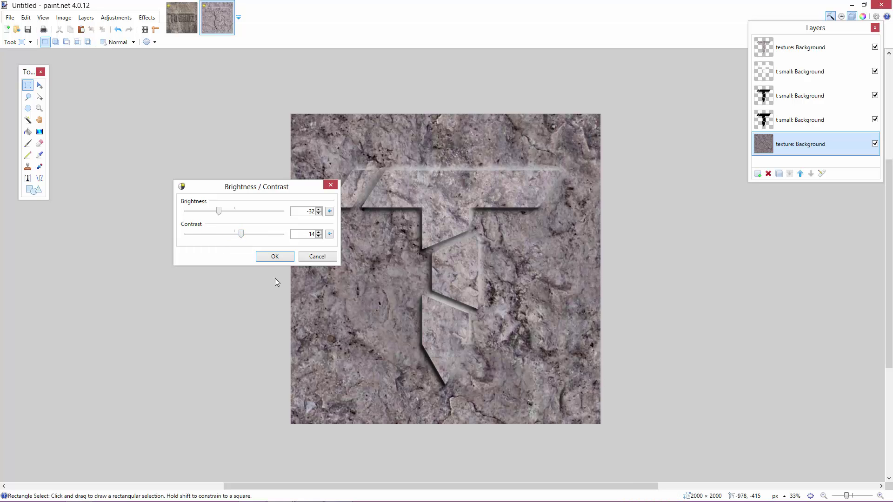
pyautogui.click(275, 257)
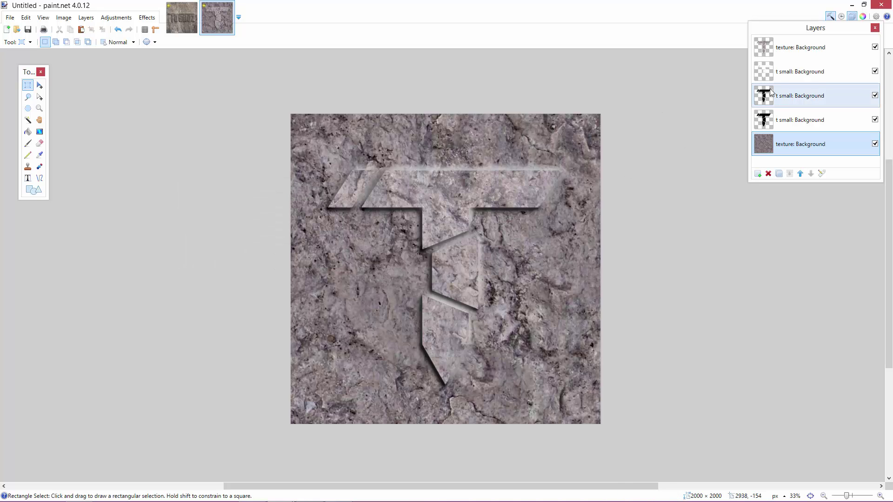
# Give the top texture layer brightness about -26 and contrast about 23
pyautogui.click(791, 96)
pyautogui.click(799, 51)
pyautogui.click(116, 17)
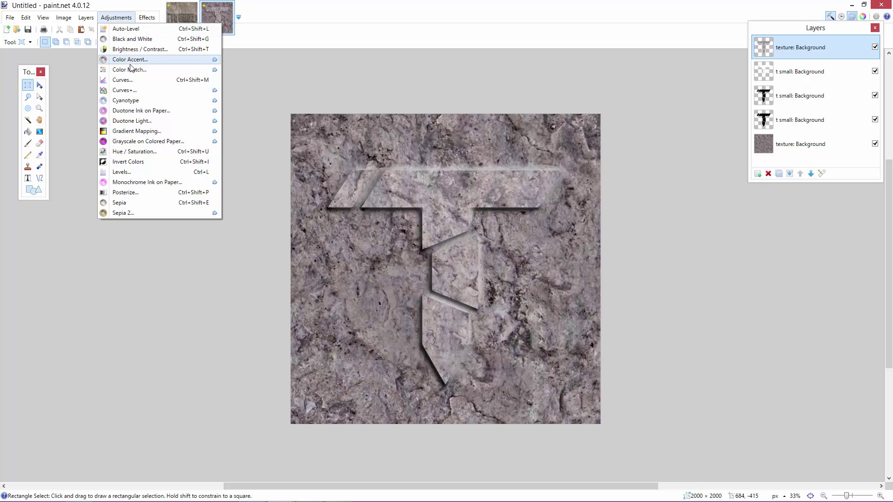
pyautogui.click(142, 73)
pyautogui.moveTo(411, 212); pyautogui.dragTo(154, 166)
pyautogui.moveTo(151, 167); pyautogui.dragTo(181, 191)
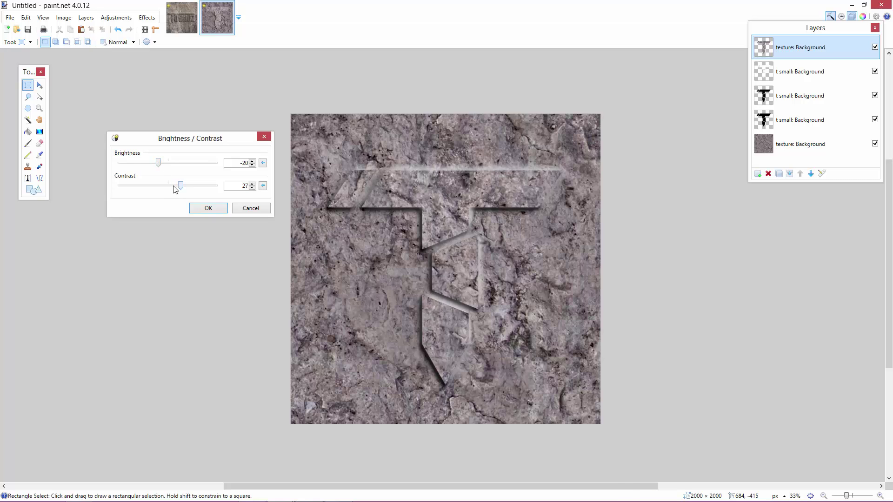
pyautogui.moveTo(159, 163); pyautogui.dragTo(180, 187)
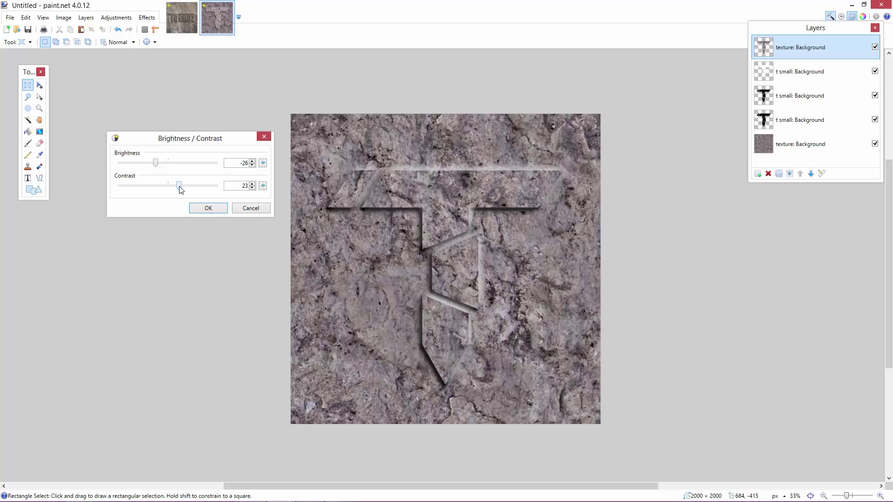
pyautogui.click(198, 209)
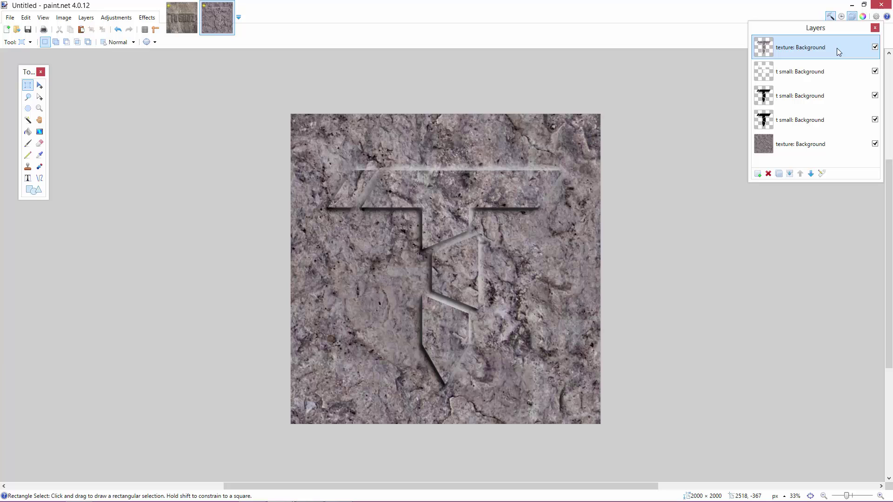
# Apply Brightness/Contrast with brightness 100 and contrast -100 to the top texture layer
pyautogui.click(114, 19)
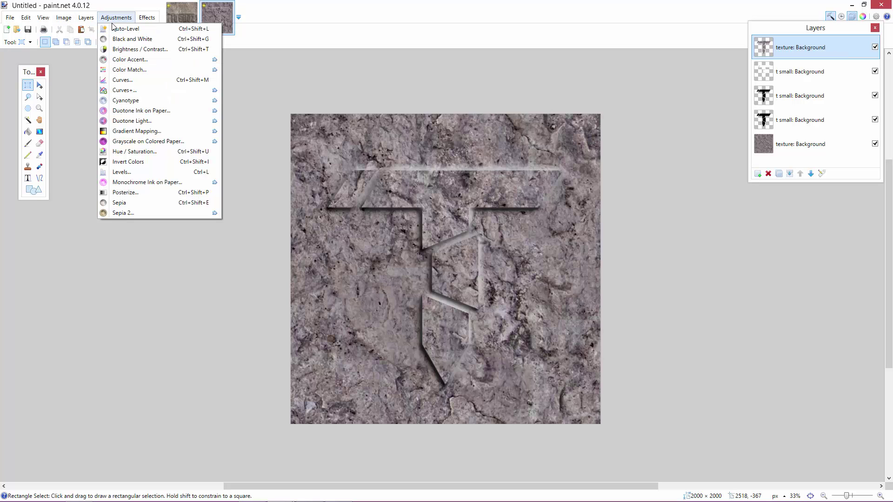
pyautogui.click(139, 50)
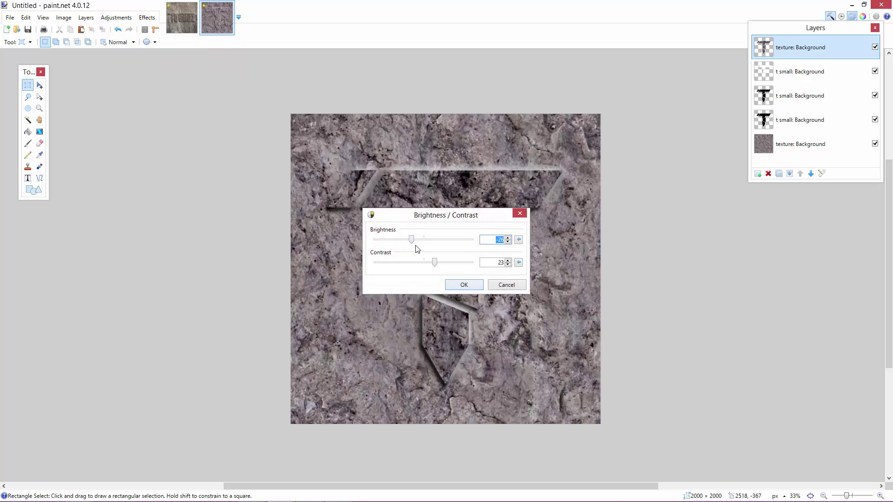
pyautogui.moveTo(423, 240); pyautogui.dragTo(381, 239)
pyautogui.moveTo(456, 243); pyautogui.dragTo(514, 254)
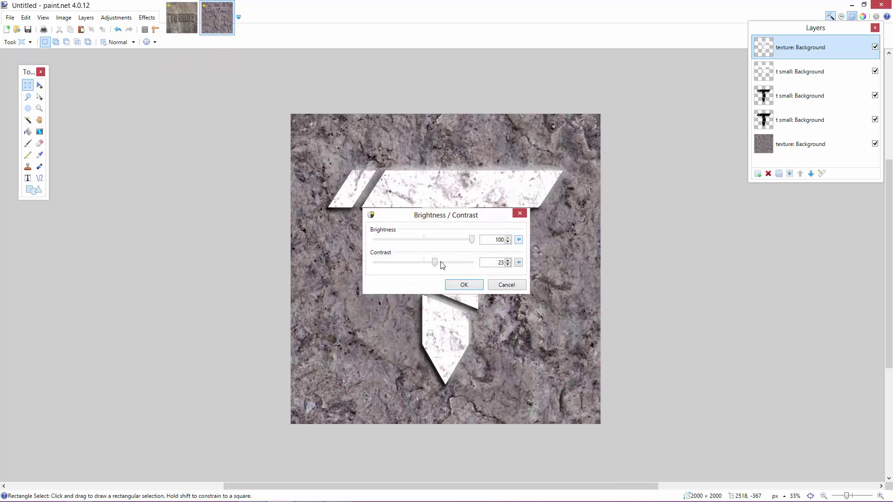
pyautogui.moveTo(434, 262); pyautogui.dragTo(362, 262)
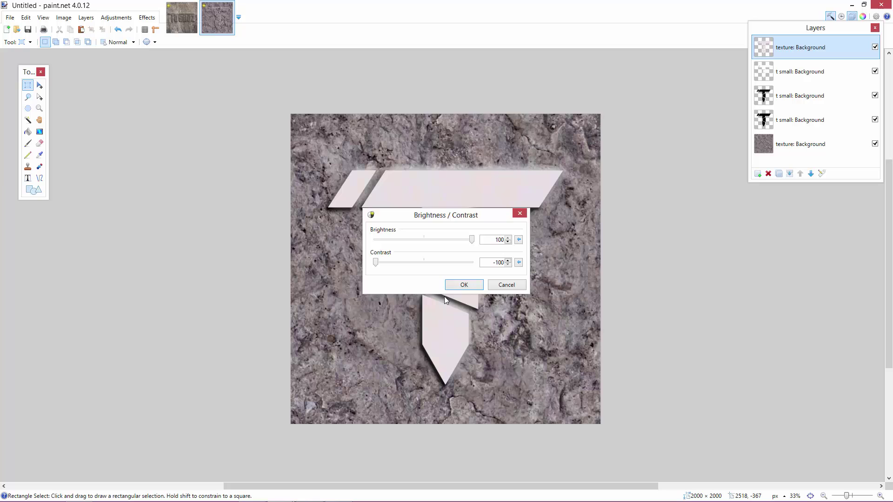
pyautogui.click(457, 285)
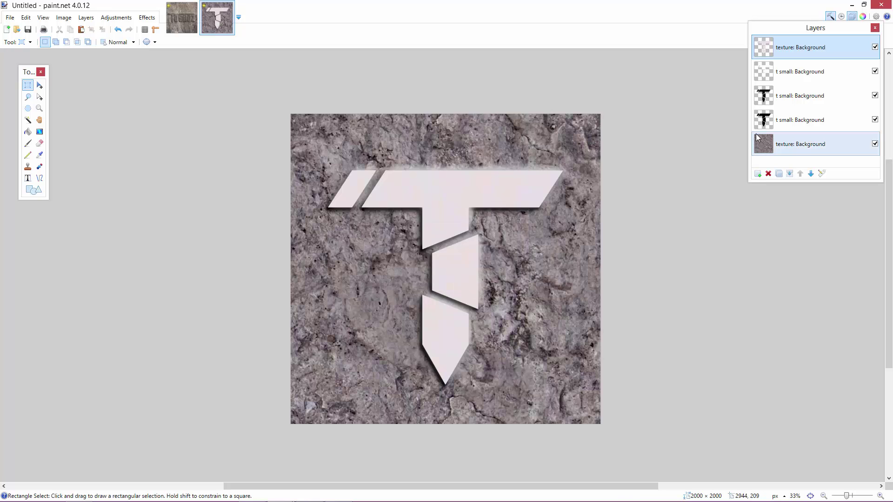
# Wash out the bottom stone texture layer with the same Brightness/Contrast 100/-100
pyautogui.click(766, 151)
pyautogui.click(152, 19)
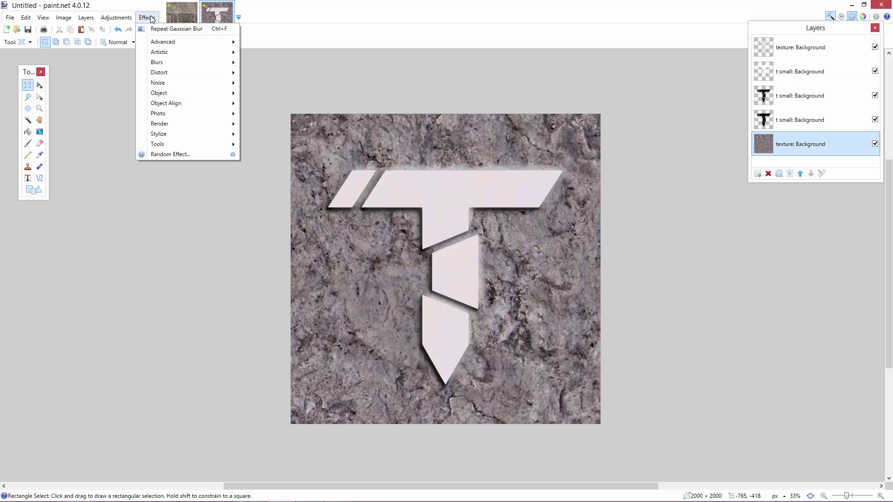
pyautogui.click(120, 20)
pyautogui.click(120, 19)
pyautogui.click(133, 55)
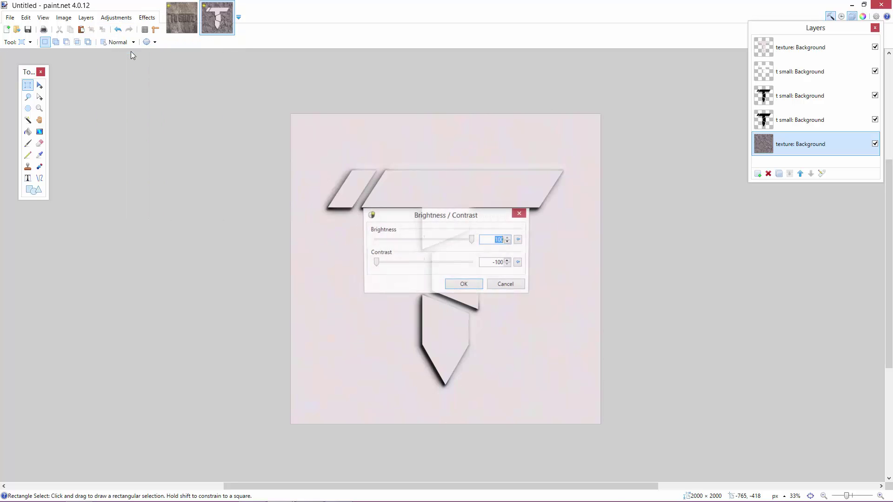
pyautogui.click(463, 284)
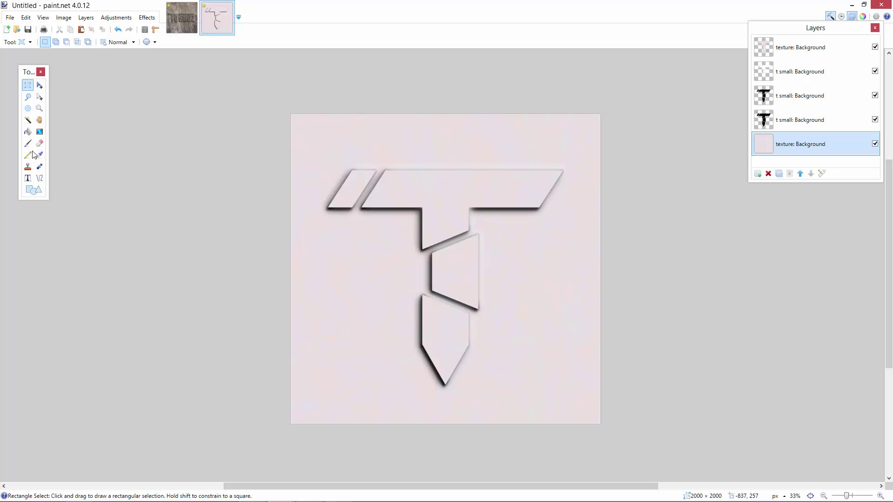
# Bucket-fill the bottom layer's background with mid grey from the Colors window
pyautogui.click(28, 132)
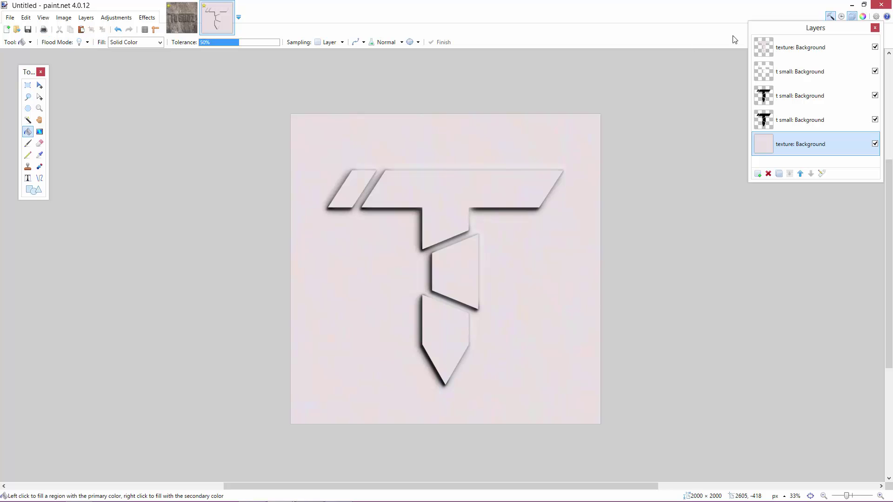
pyautogui.click(863, 17)
pyautogui.click(767, 392)
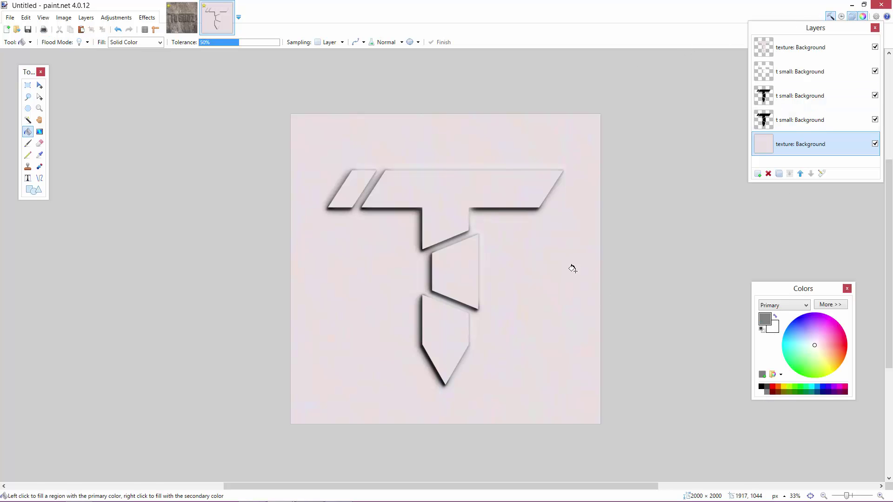
pyautogui.click(577, 274)
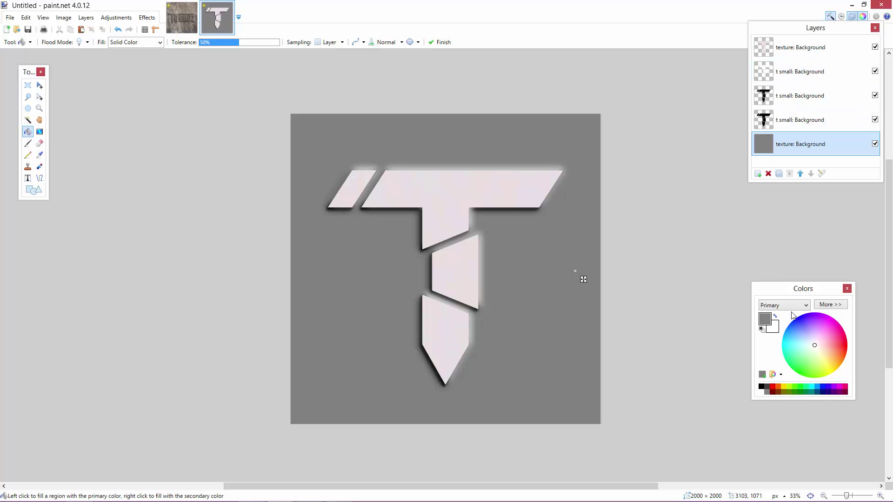
# Try a cyan background fill, then revert the background to grey 808080
pyautogui.click(827, 305)
pyautogui.click(810, 387)
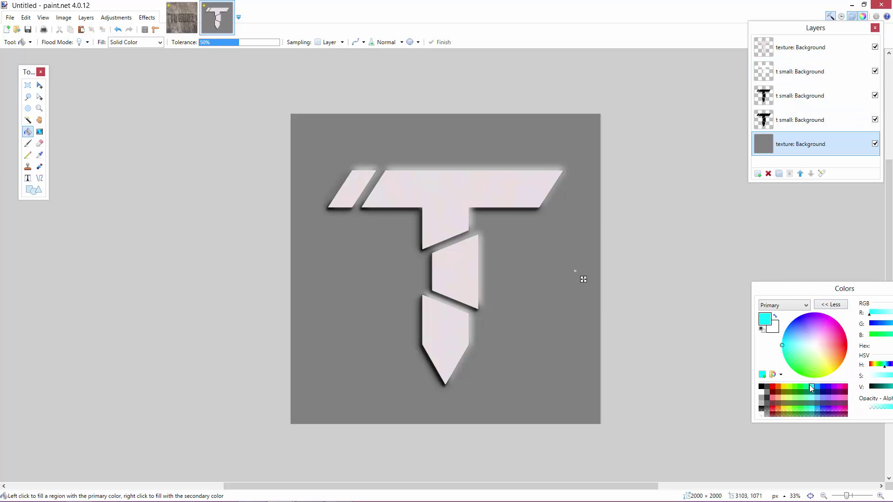
pyautogui.click(576, 271)
pyautogui.moveTo(803, 289); pyautogui.dragTo(717, 265)
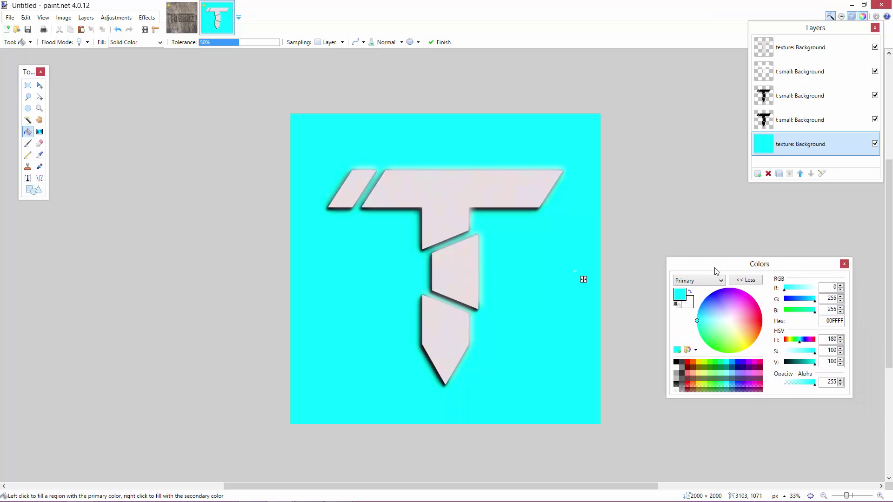
pyautogui.click(681, 372)
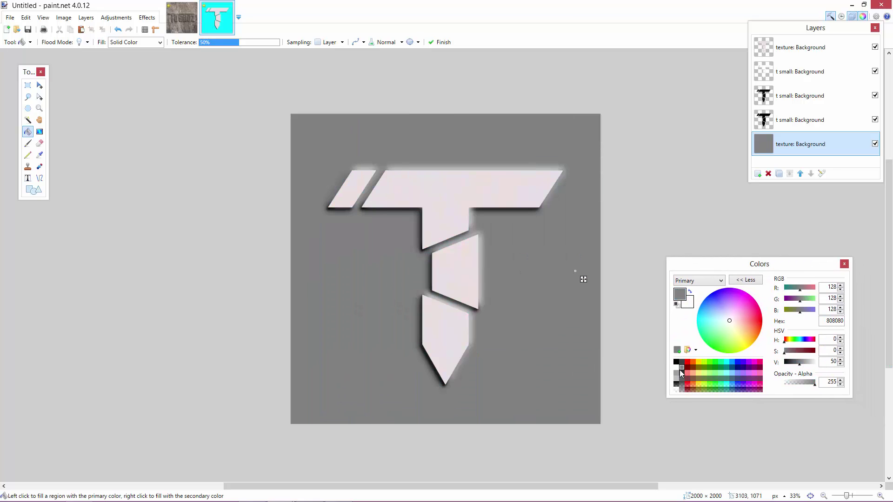
# Bucket-fill the top bar, slanted piece, middle and bottom T pieces dark grey 636363
pyautogui.click(791, 103)
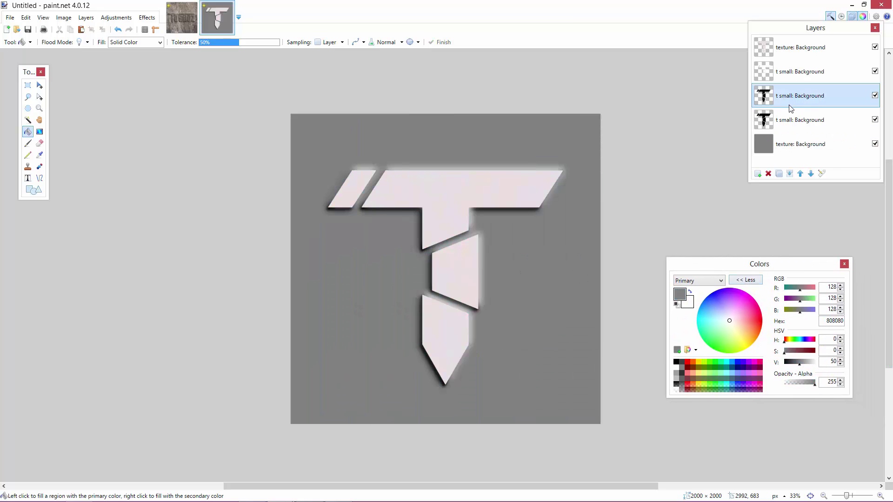
pyautogui.click(791, 47)
pyautogui.click(444, 189)
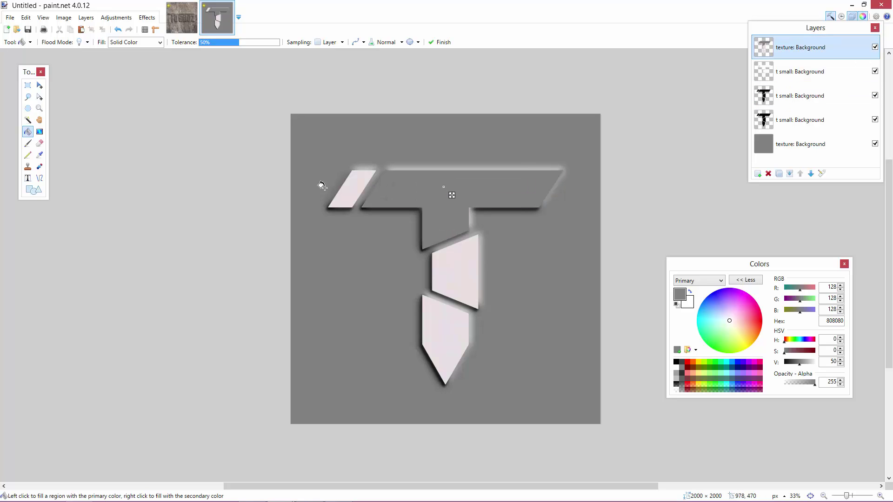
pyautogui.click(342, 188)
pyautogui.click(458, 278)
pyautogui.click(452, 331)
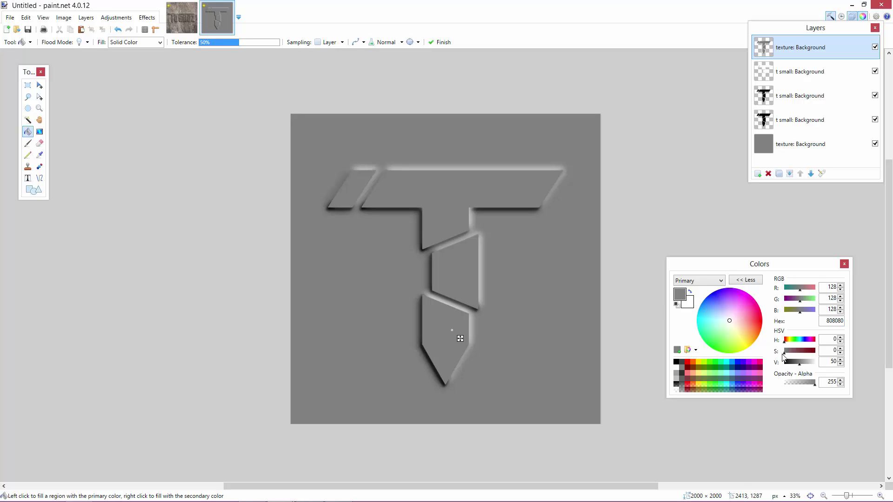
pyautogui.click(796, 364)
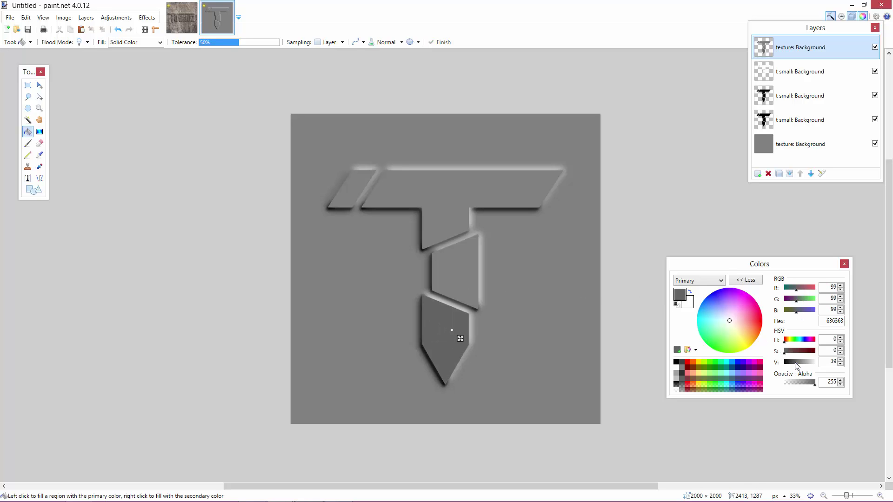
pyautogui.click(475, 255)
pyautogui.click(442, 202)
pyautogui.click(353, 185)
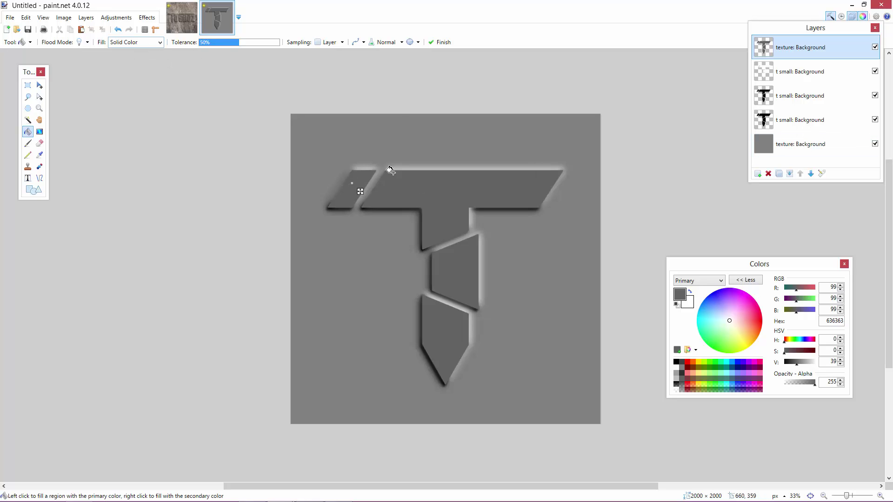
# Fill the bottom layer's background and lighten it to grey B7B7B7
pyautogui.click(803, 150)
pyautogui.click(534, 118)
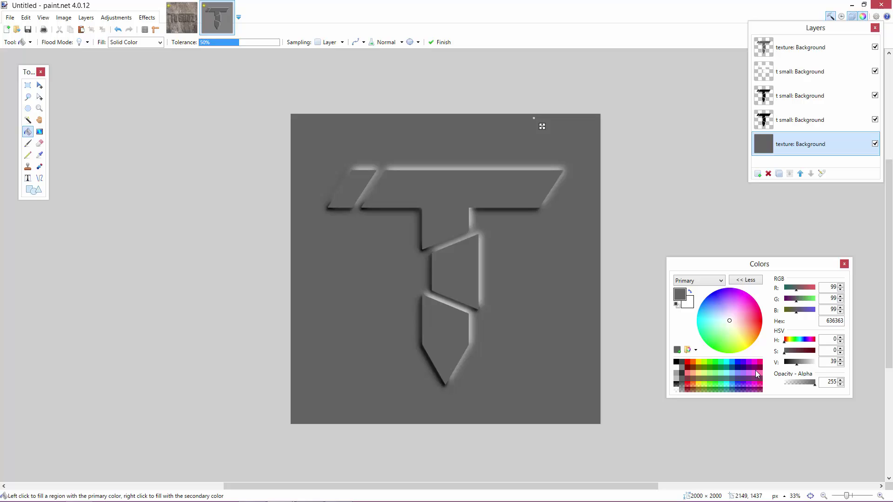
pyautogui.click(801, 362)
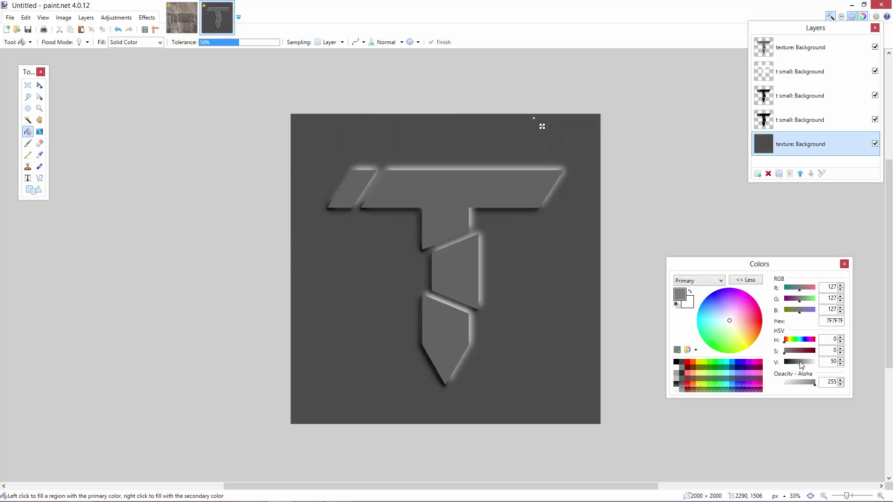
pyautogui.moveTo(801, 365); pyautogui.dragTo(809, 367)
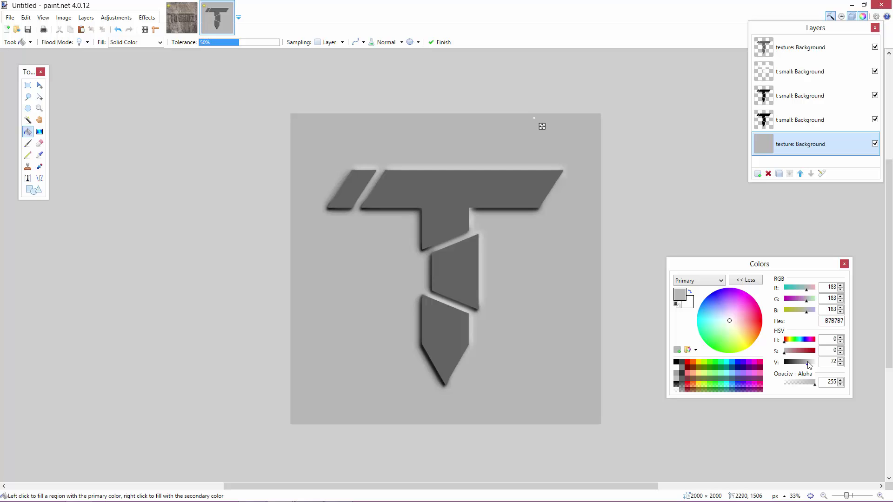
pyautogui.click(27, 86)
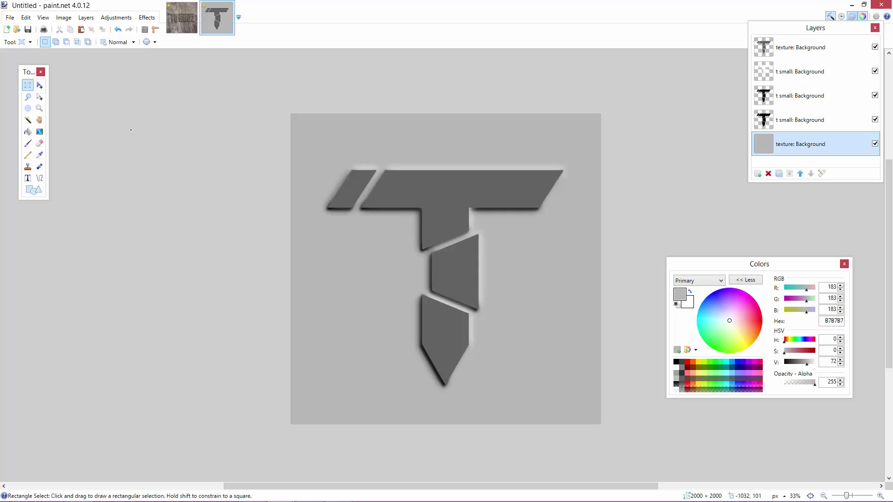